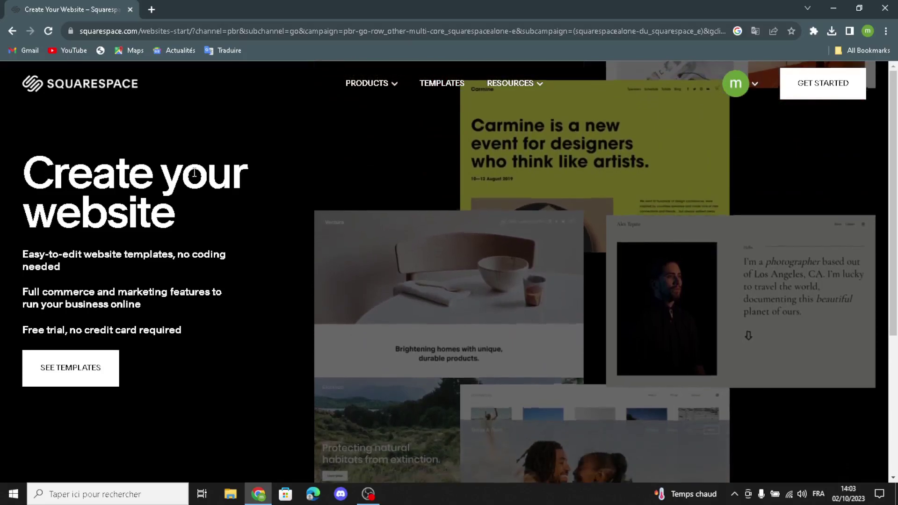
Open the website template gallery and filter the popular designs by the Online Store type
left_click(77, 366)
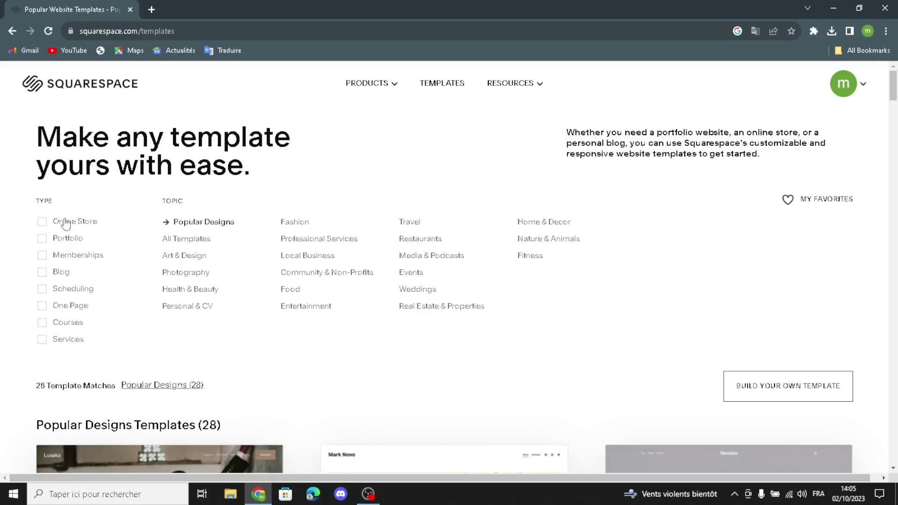
left_click(49, 227)
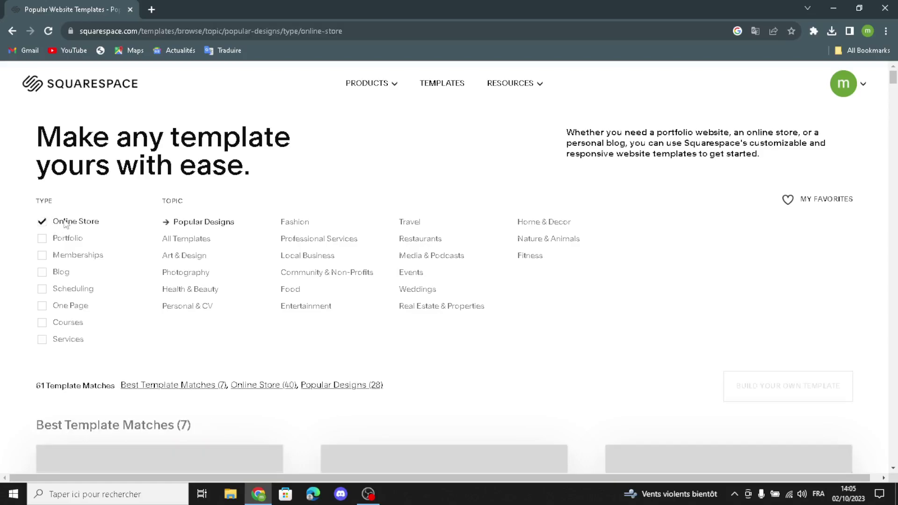
scroll(192, 362, "down", 1)
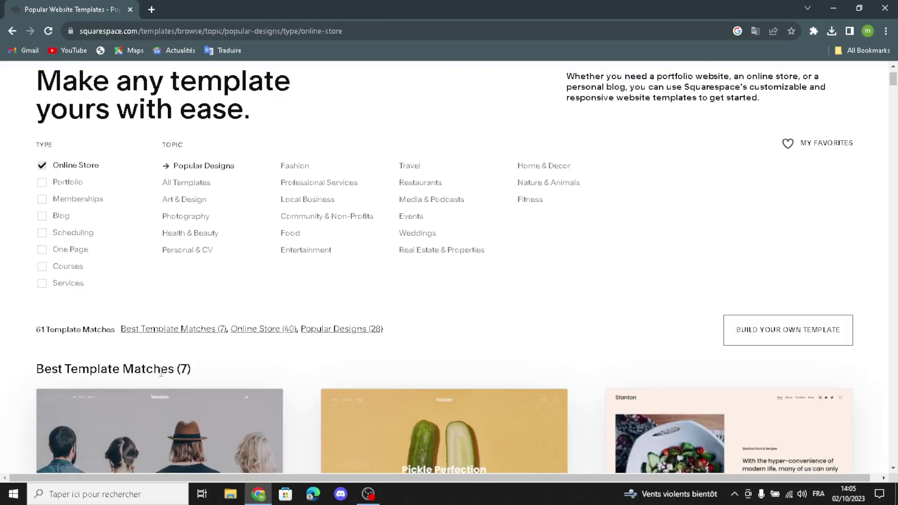
Look through the matching templates and start building a custom template with Squarespace Blueprint
mouse_move(465, 401)
scroll(429, 400, "down", 3)
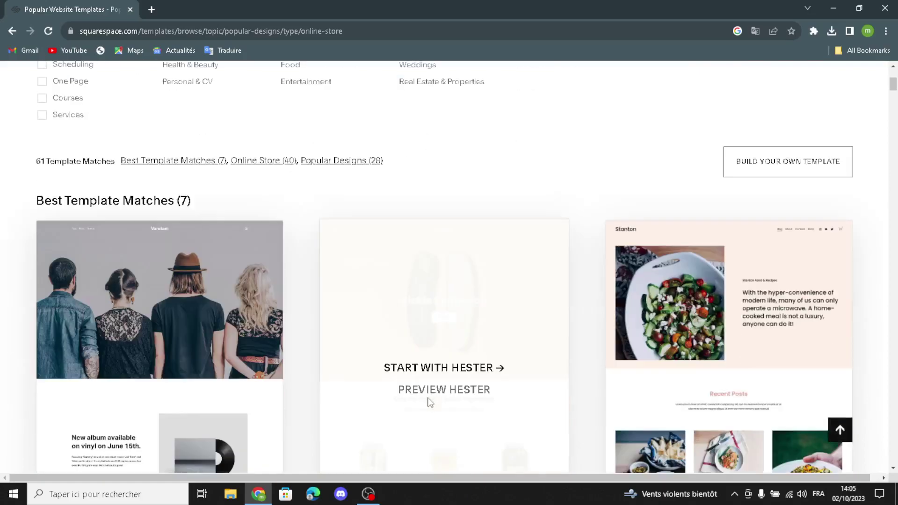
scroll(429, 403, "down", 3)
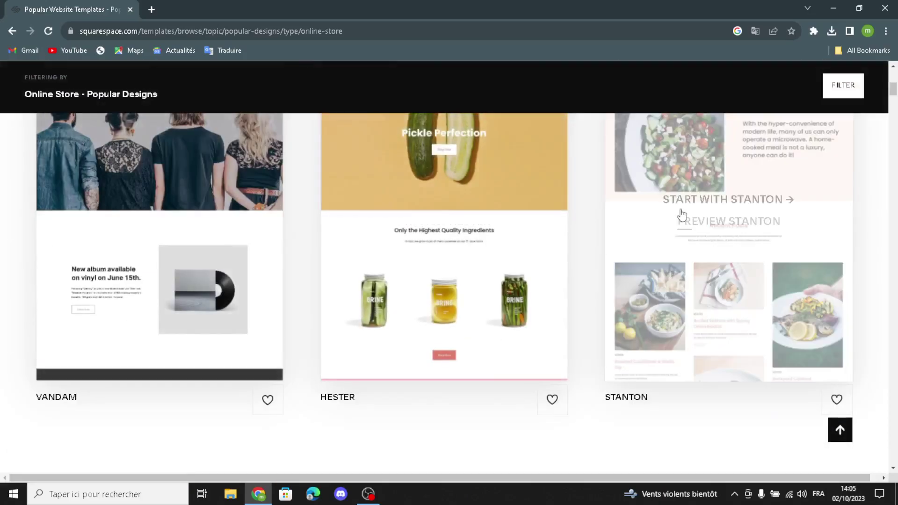
scroll(674, 384, "down", 3)
scroll(608, 246, "down", 9)
scroll(572, 268, "up", 3)
scroll(571, 268, "up", 3)
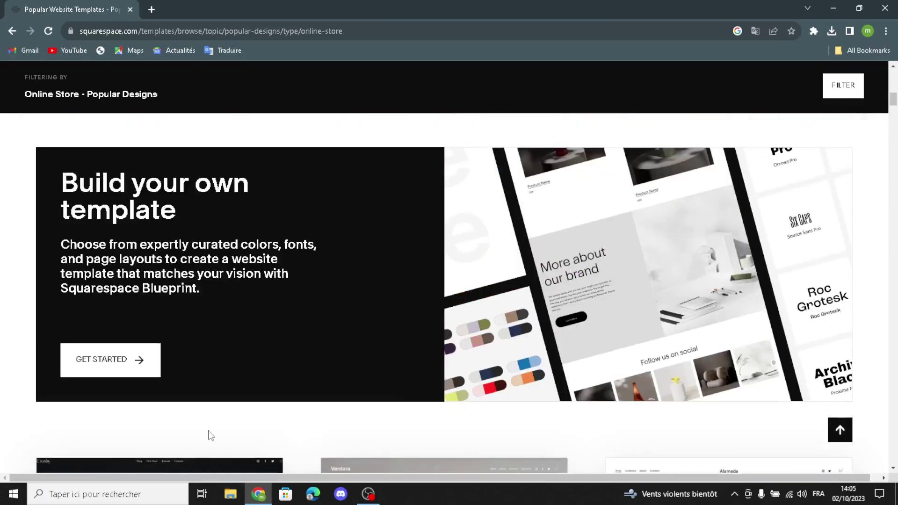
left_click(97, 363)
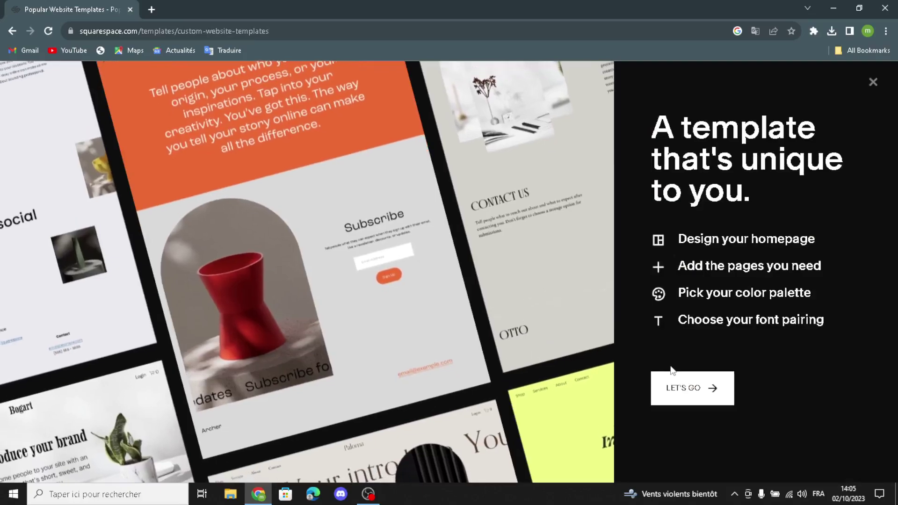
left_click(669, 387)
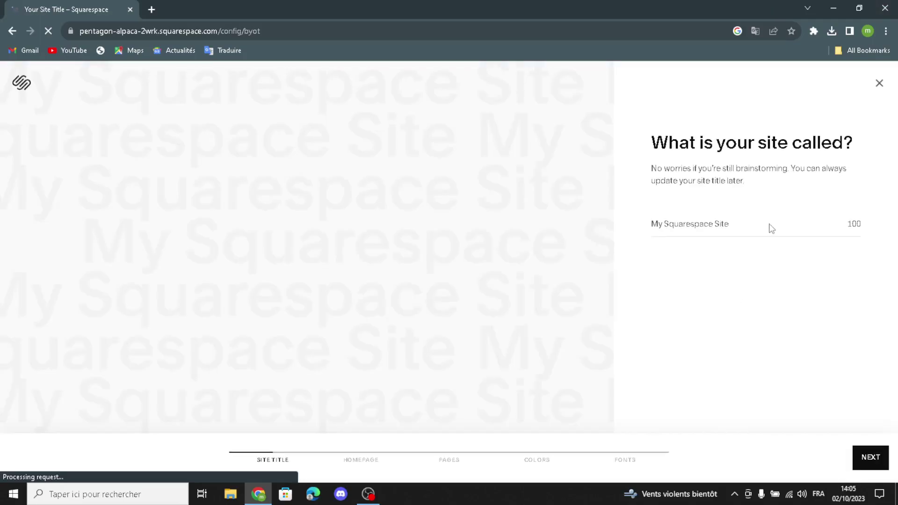
Name the site AppliHome and proceed to building the homepage
left_click(672, 226)
type("AppliHome")
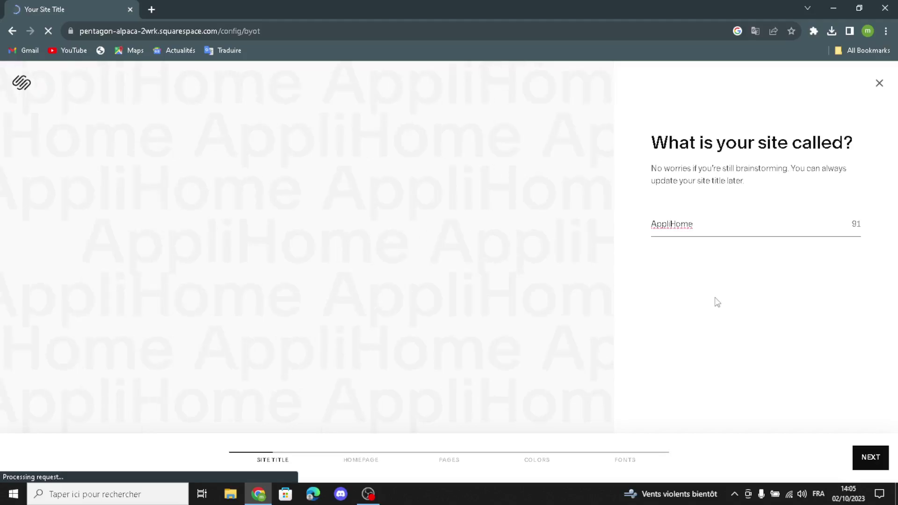
left_click(867, 457)
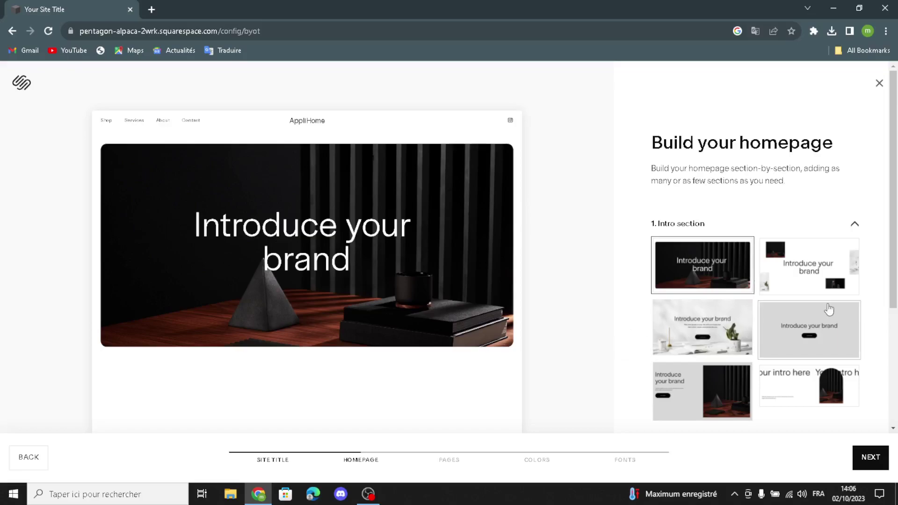
Add the plain grey centered intro layout and the "Shop our product" layout with an arched image to the homepage
scroll(789, 324, "down", 3)
left_click(802, 225)
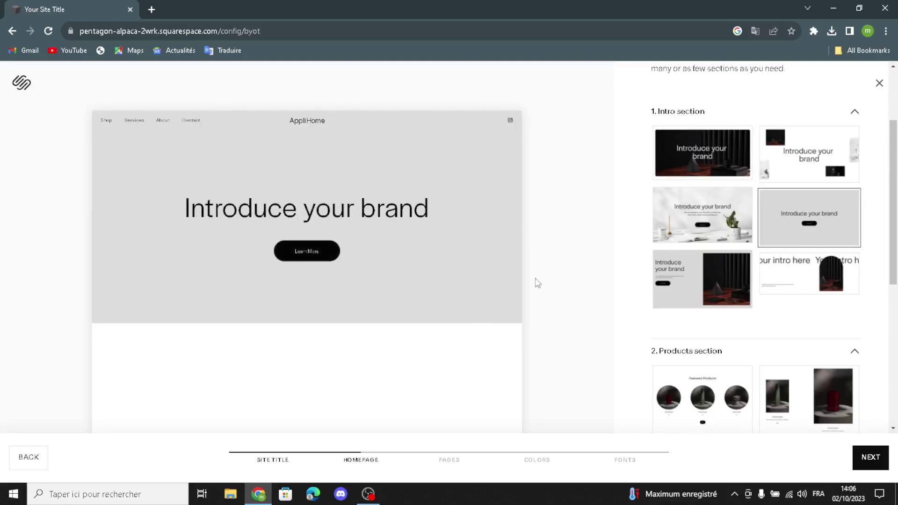
scroll(814, 290, "down", 1)
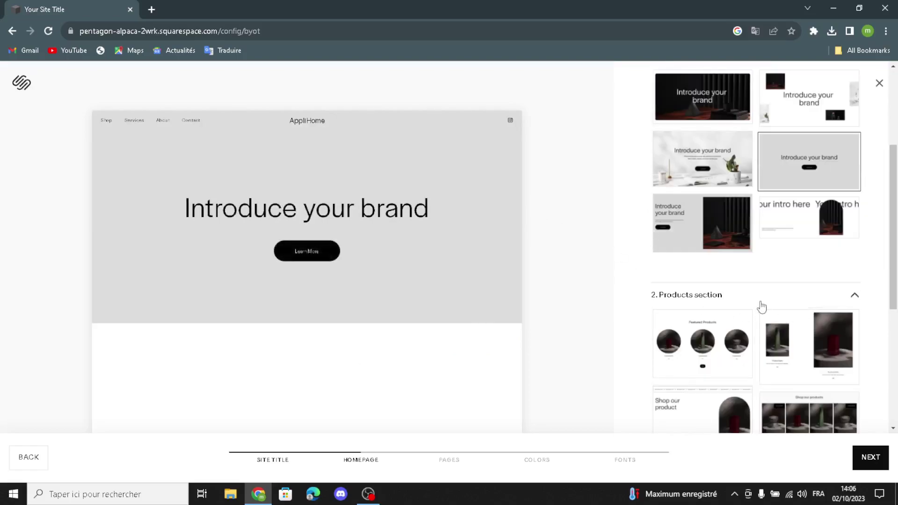
scroll(768, 253, "down", 2)
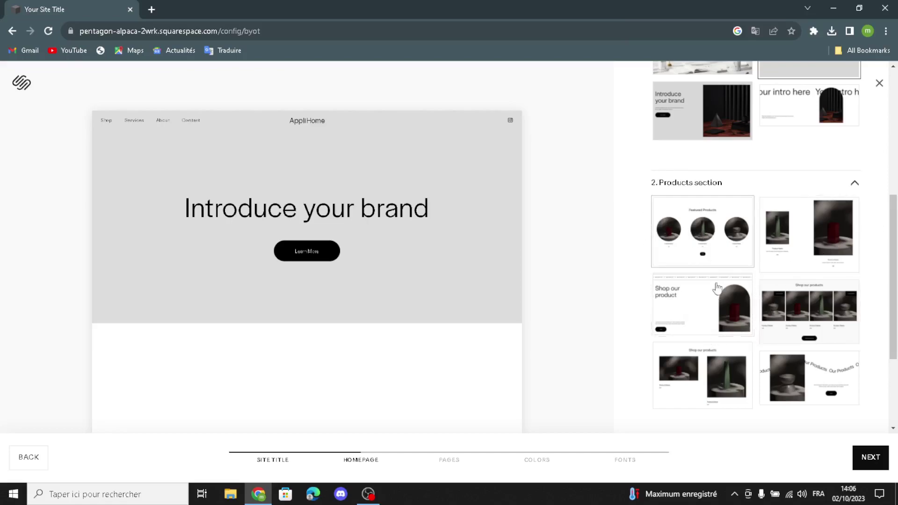
left_click(703, 304)
Add the Services layout with an expandable list and the grey "More about our brand" question-list layout to the homepage
scroll(778, 351, "down", 1)
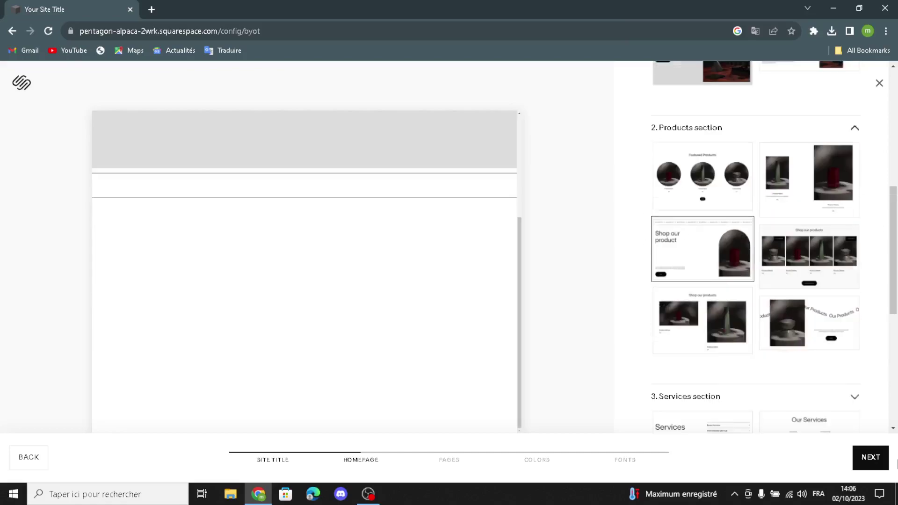
scroll(776, 317, "down", 4)
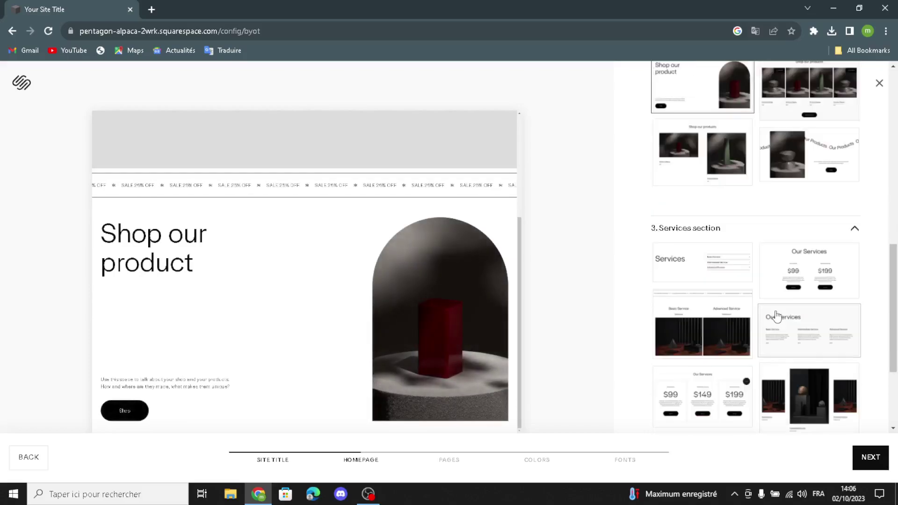
left_click(737, 263)
scroll(743, 268, "down", 2)
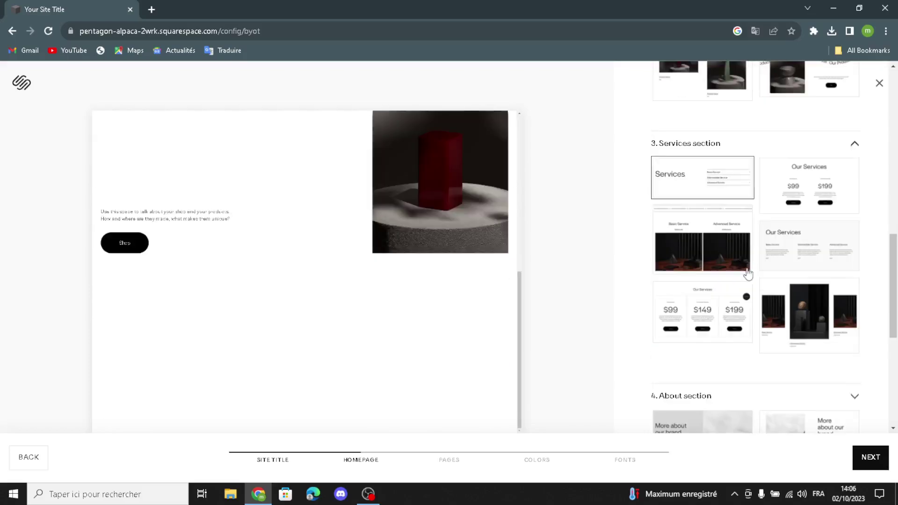
scroll(792, 317, "down", 4)
scroll(797, 366, "down", 1)
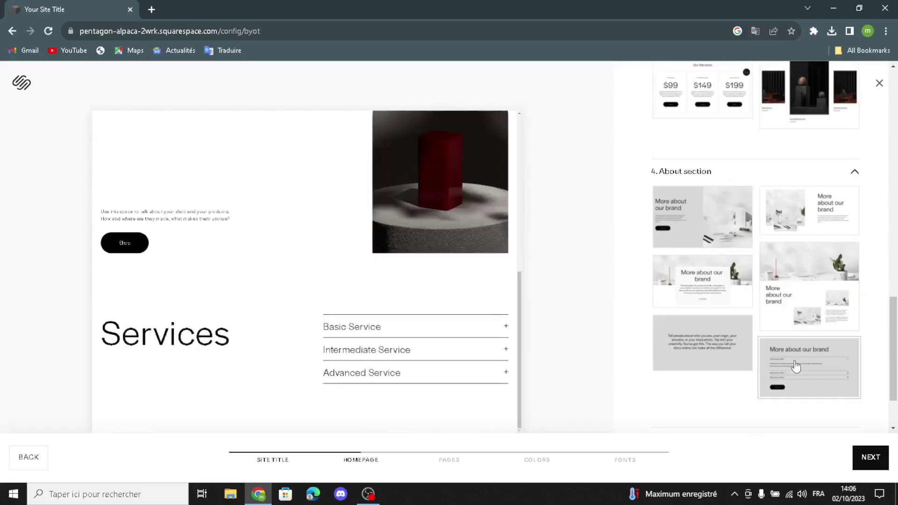
left_click(797, 366)
Add the text-only "Follow us on social" section and the Subscribe form with the arched red vase image
scroll(796, 365, "down", 4)
left_click(710, 319)
scroll(629, 214, "down", 4)
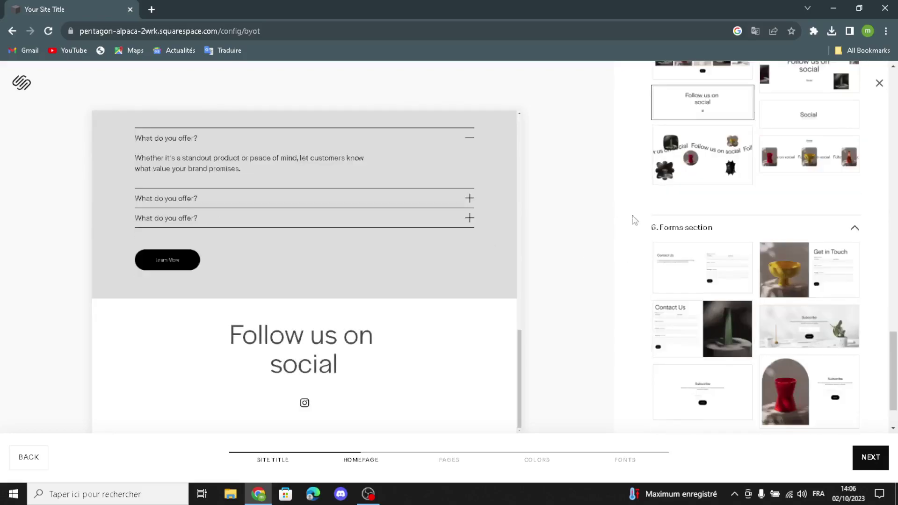
left_click(837, 375)
Add the three-column footer with Location, Hours and Contact to the homepage
scroll(838, 375, "down", 2)
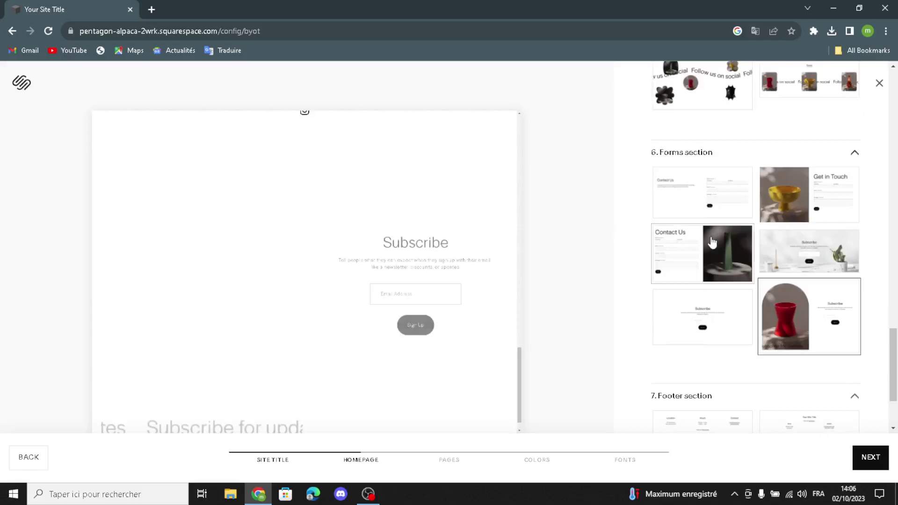
scroll(708, 225, "down", 2)
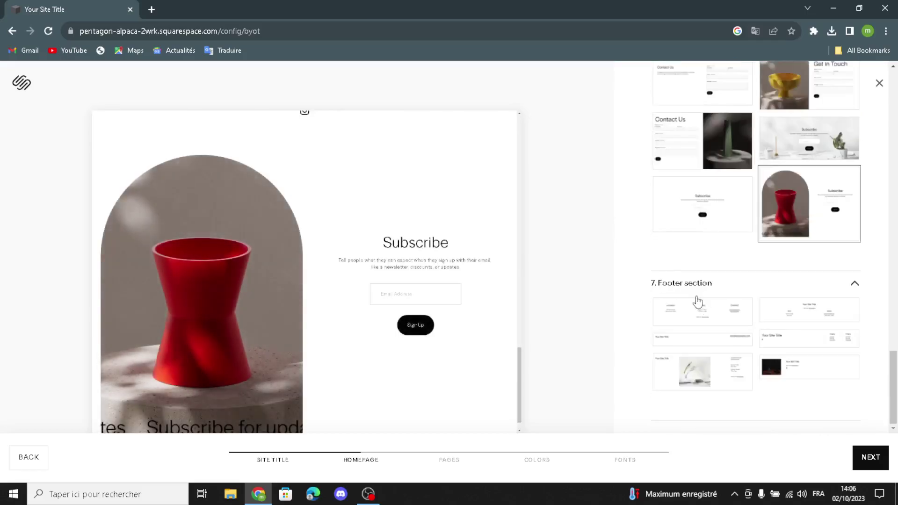
left_click(734, 316)
scroll(733, 316, "up", 9)
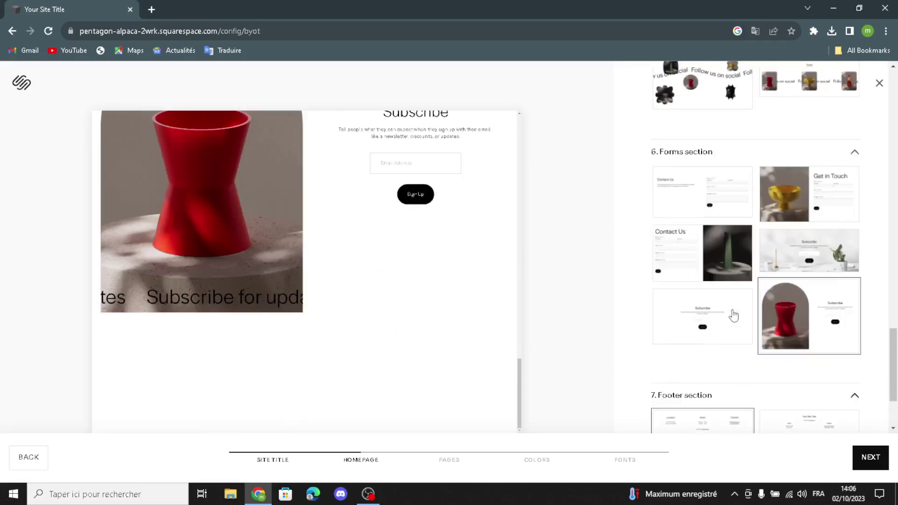
scroll(734, 314, "up", 7)
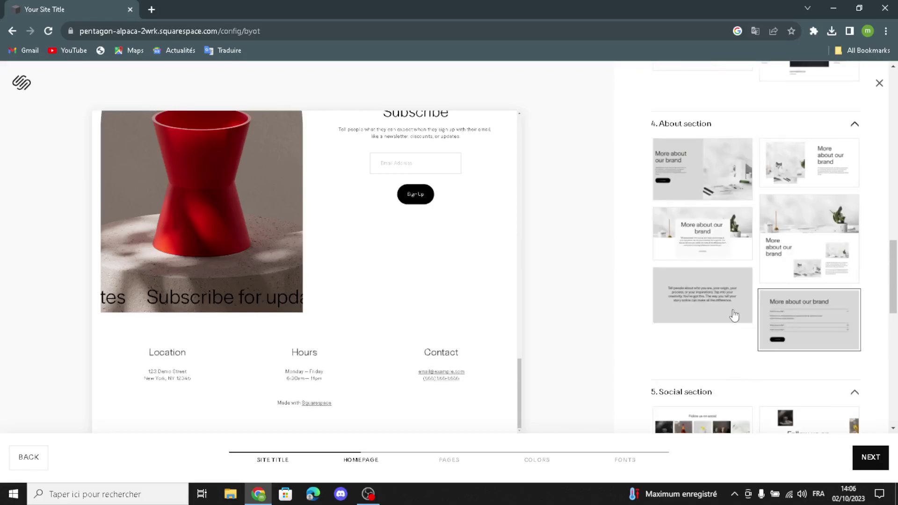
Accept the homepage layout, add a Shop page to the site and proceed to the color palettes
left_click(873, 455)
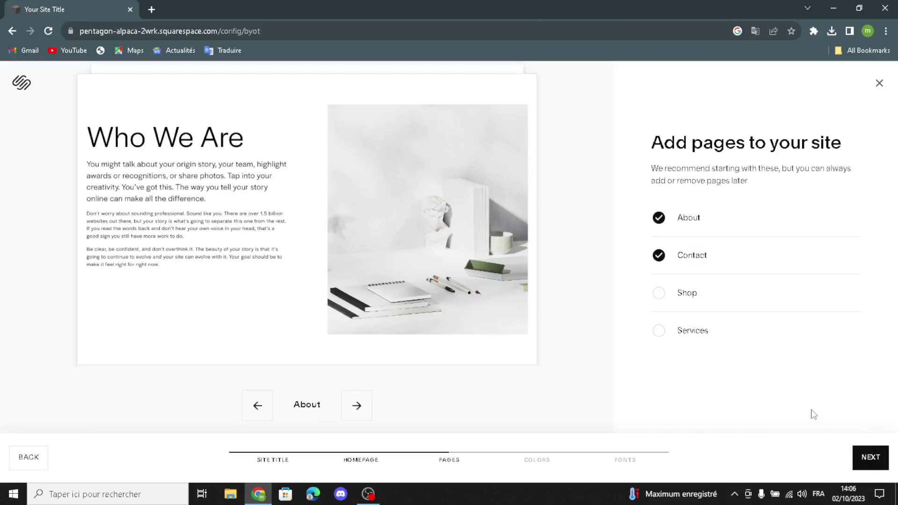
left_click(658, 295)
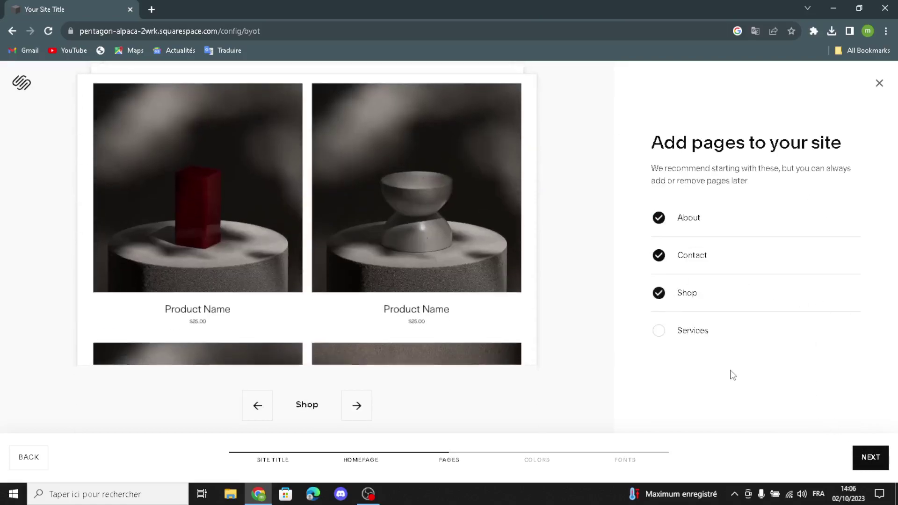
left_click(871, 457)
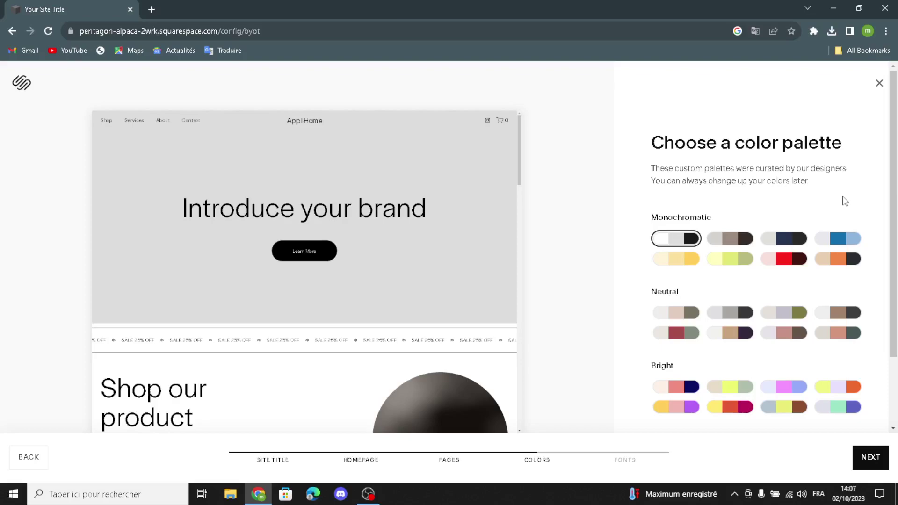
Try the red and orange Monochromatic palettes and the terracotta and dark green Neutral palette on the site
left_click(805, 257)
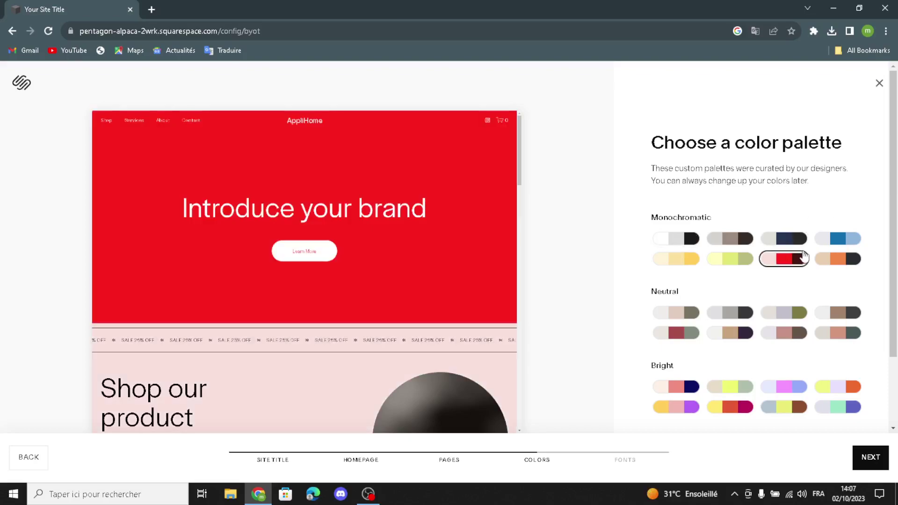
left_click(831, 262)
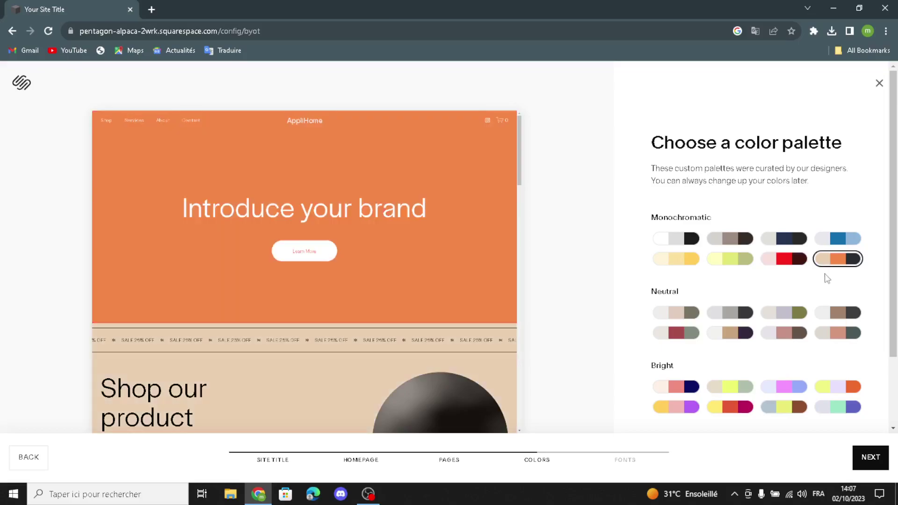
scroll(826, 276, "down", 1)
left_click(826, 279)
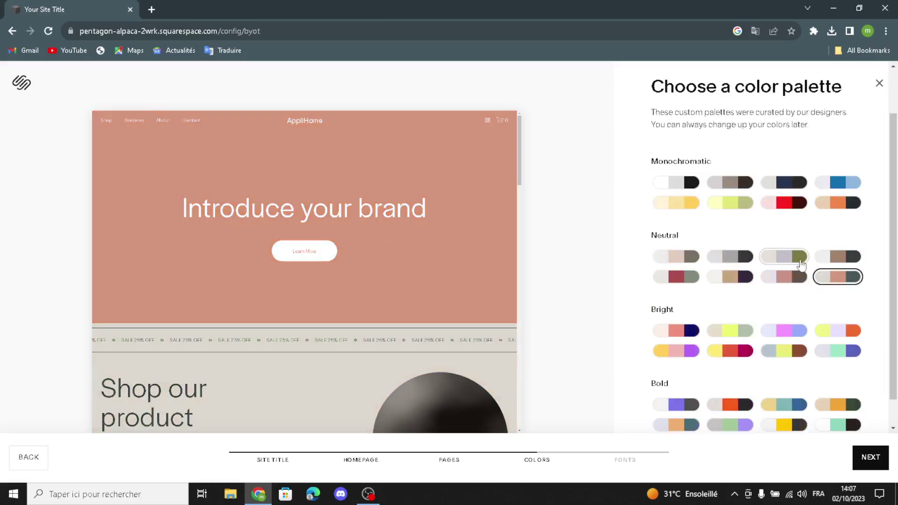
Apply the Neutral palette of light grey, lavender and olive green, and proceed to the font pairings
left_click(799, 256)
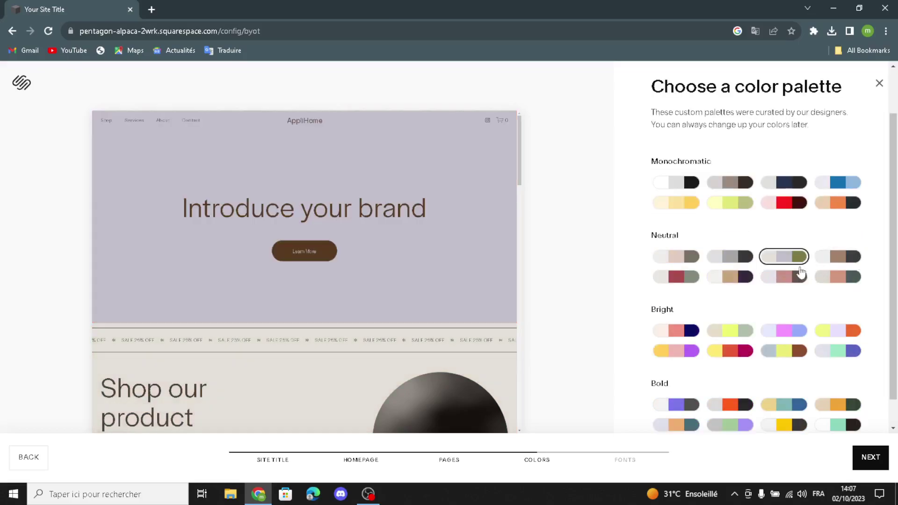
scroll(780, 309, "down", 1)
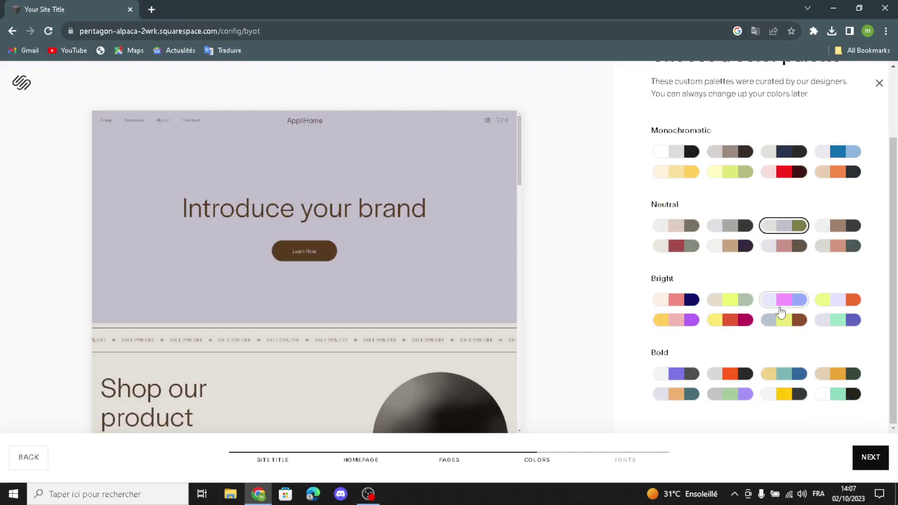
left_click(869, 457)
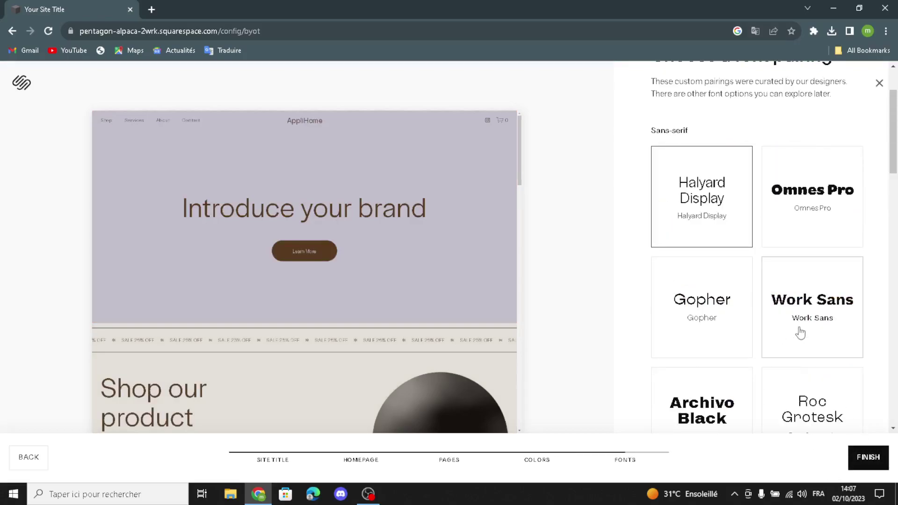
Choose the Omnes Pro sans-serif font pairing and finish the custom template
scroll(800, 330, "down", 3)
scroll(816, 217, "up", 5)
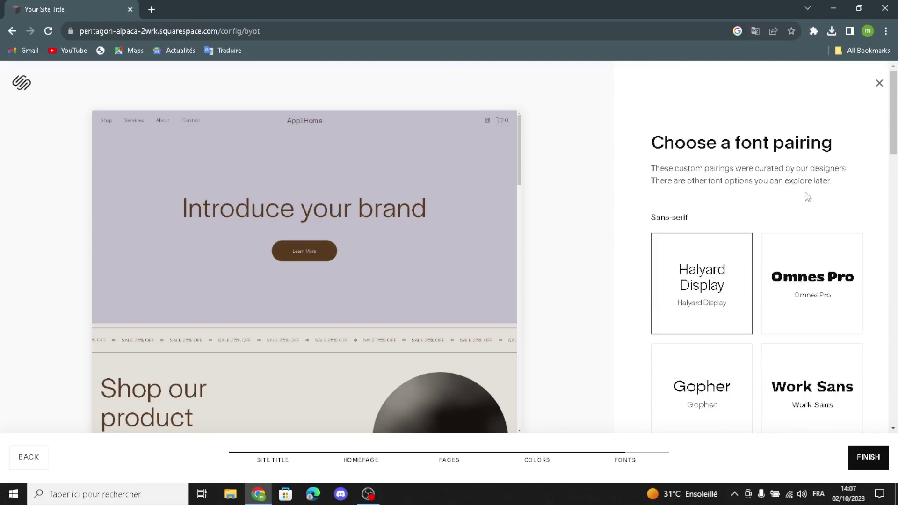
scroll(775, 287, "down", 2)
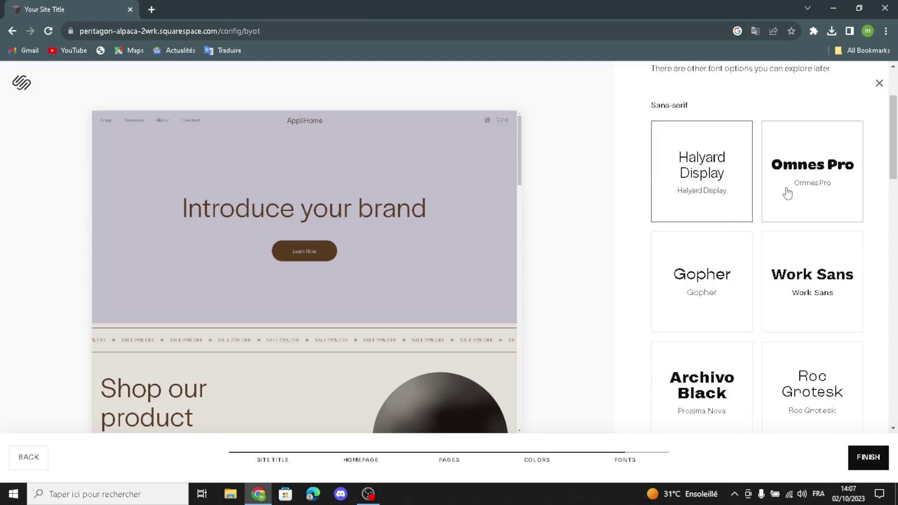
left_click(792, 167)
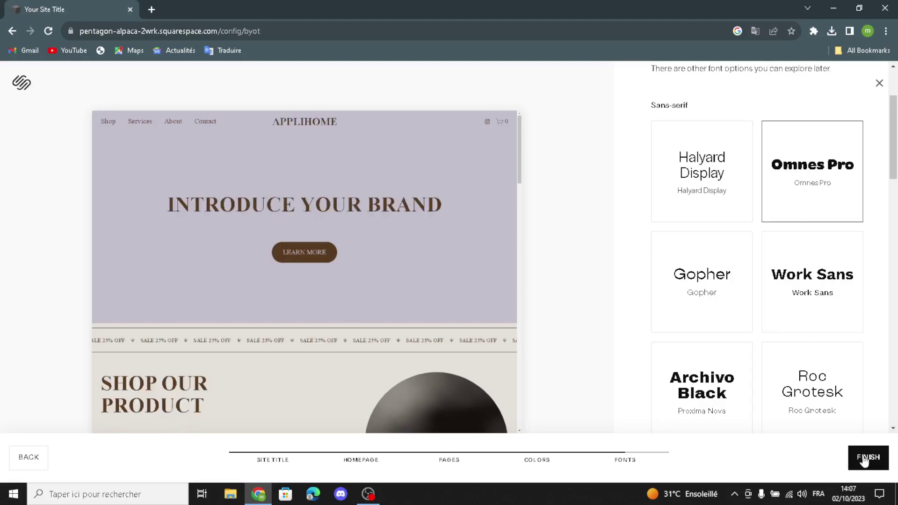
left_click(865, 460)
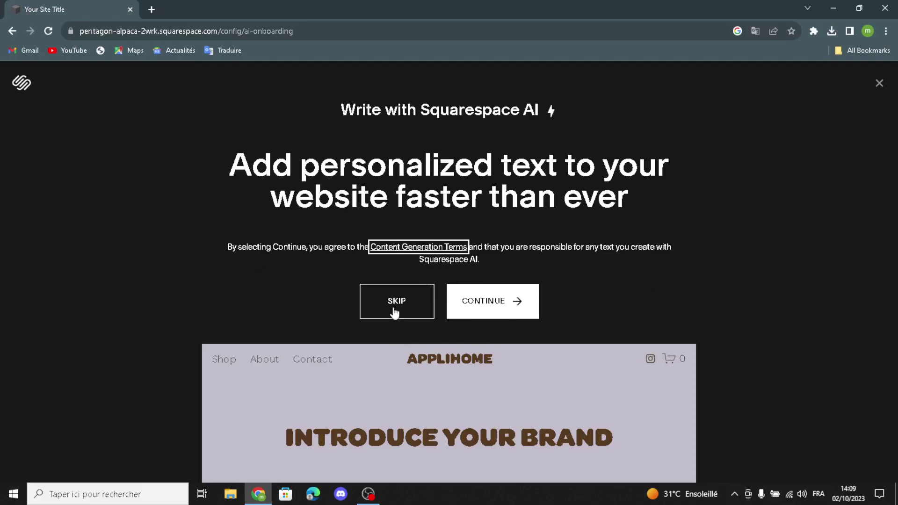
Skip the Squarespace AI text generation and open the website's page list
left_click(385, 297)
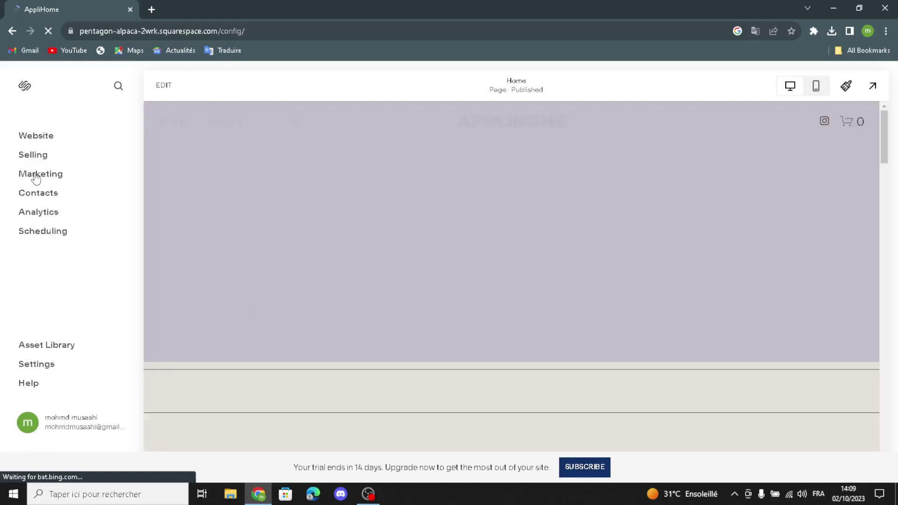
left_click(40, 139)
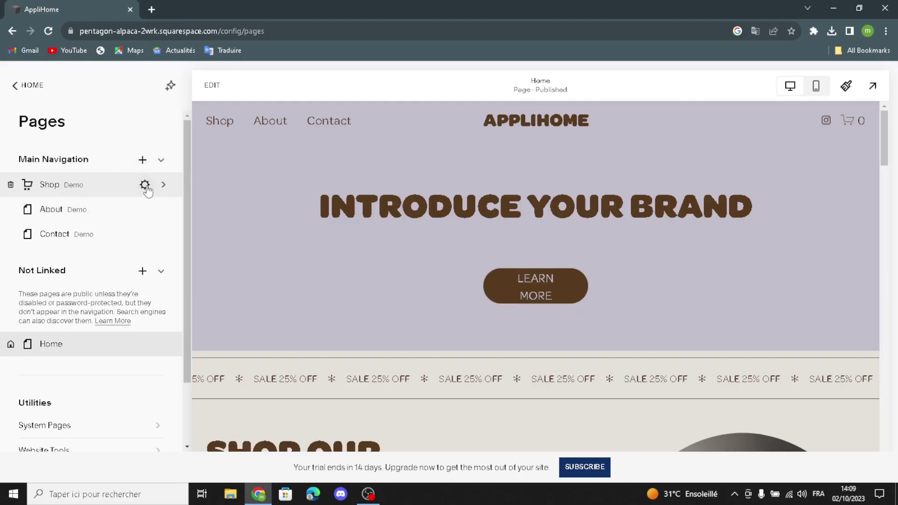
Review the Shop page's general store settings, including its page title and navigation title, and close them unchanged
left_click(145, 185)
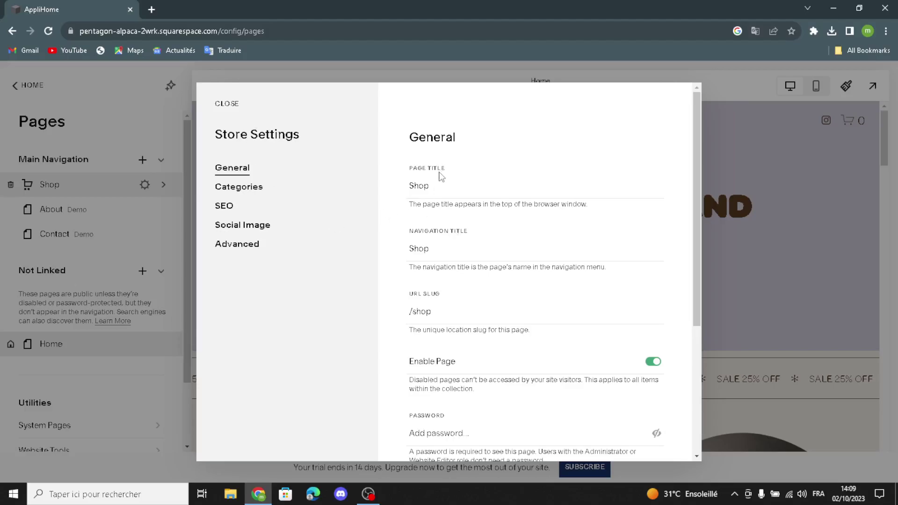
left_click(434, 181)
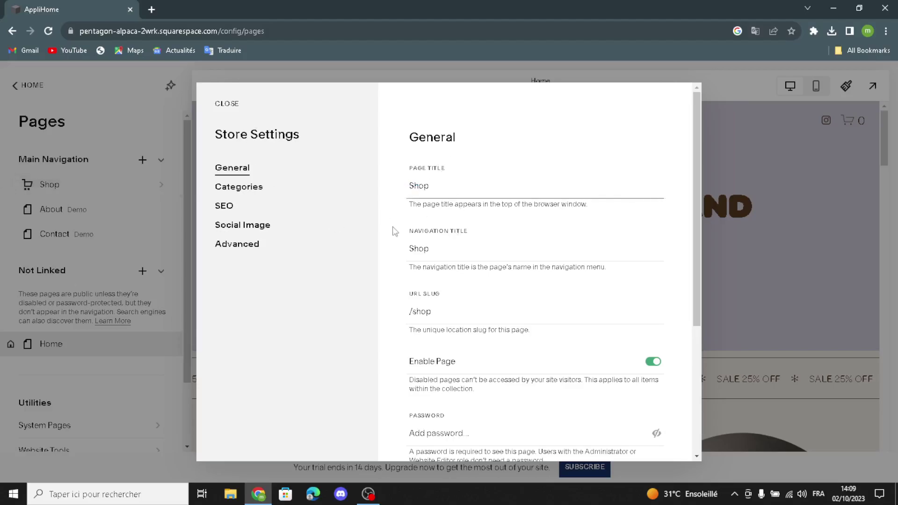
left_click_drag(414, 248, 445, 243)
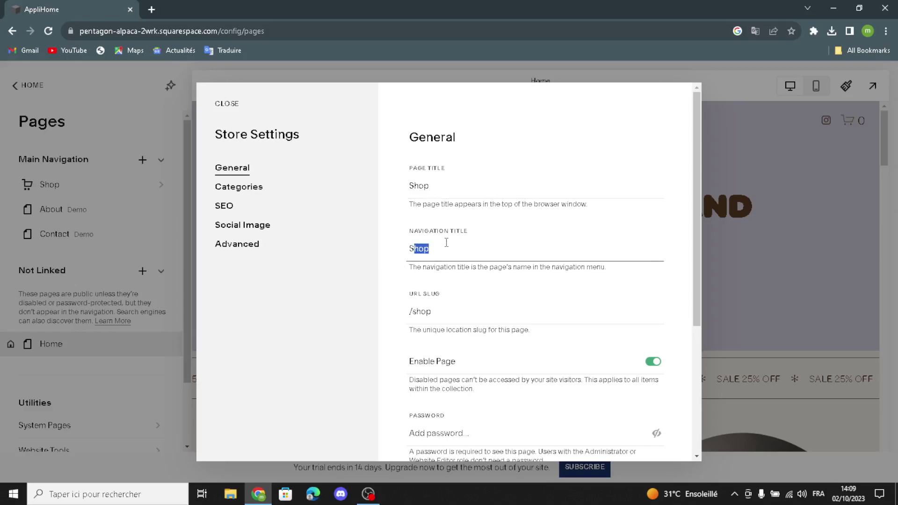
left_click(447, 242)
left_click(235, 111)
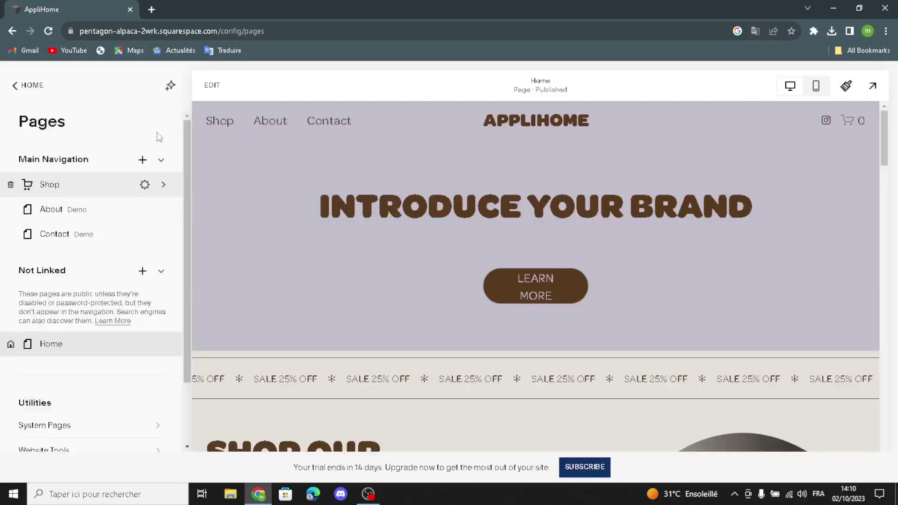
Edit the Home page's main heading to read "WELCOME TO OUR PERSONAL SITE FOR HOME APPLIANCES" and widen its text block slightly
left_click(213, 86)
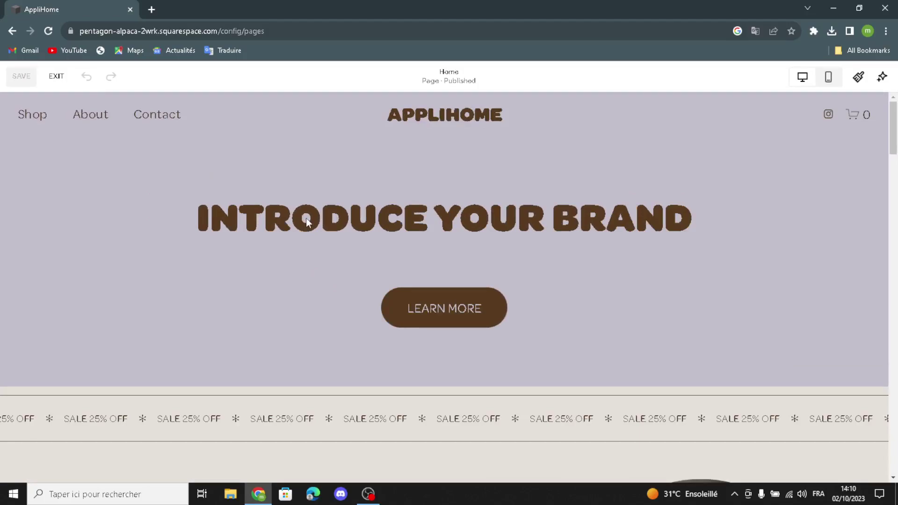
left_click(249, 215)
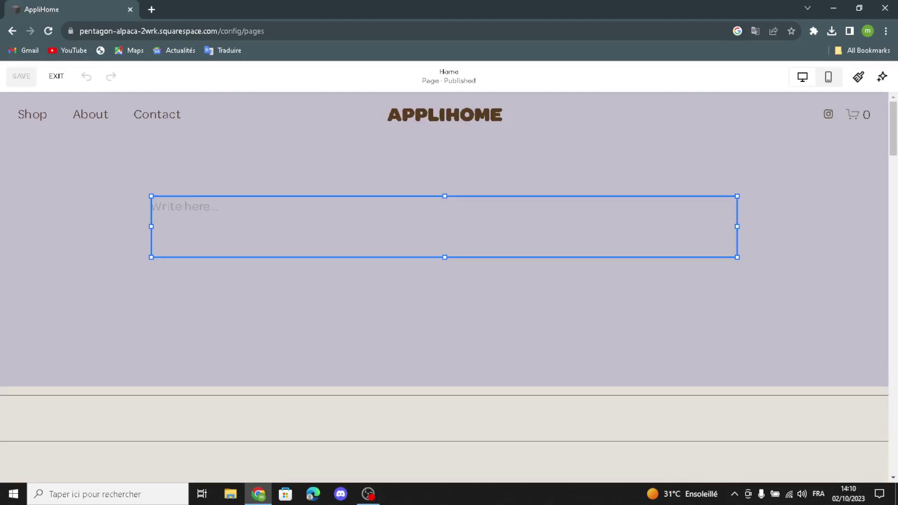
left_click_drag(693, 229, 189, 255)
type("WEL")
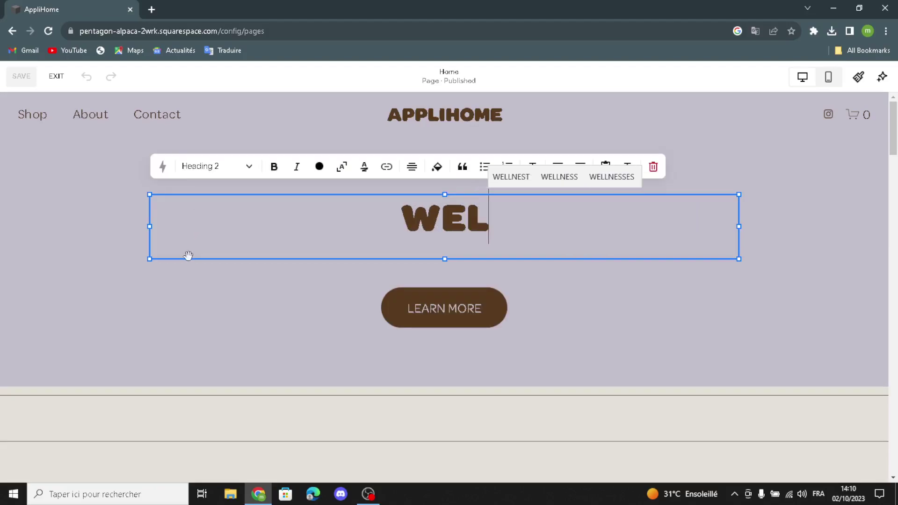
type("COME TO ")
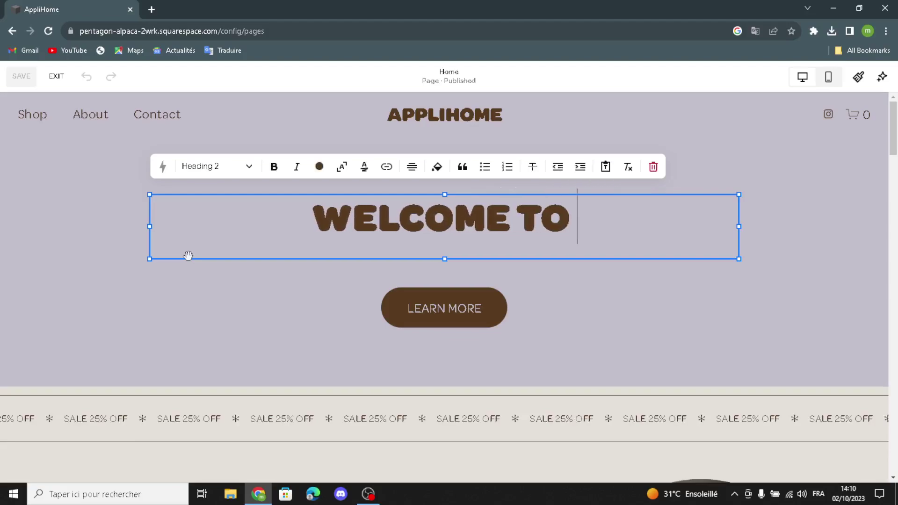
type("OUR ")
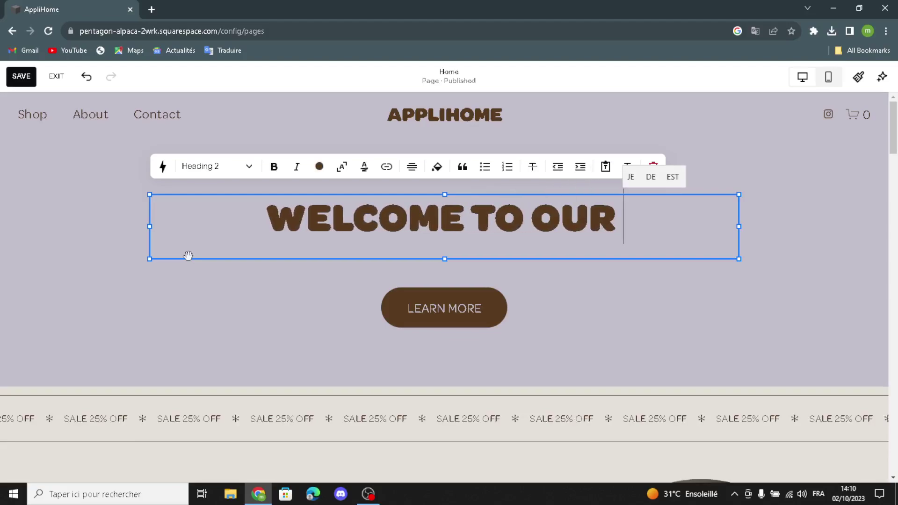
type("PRO")
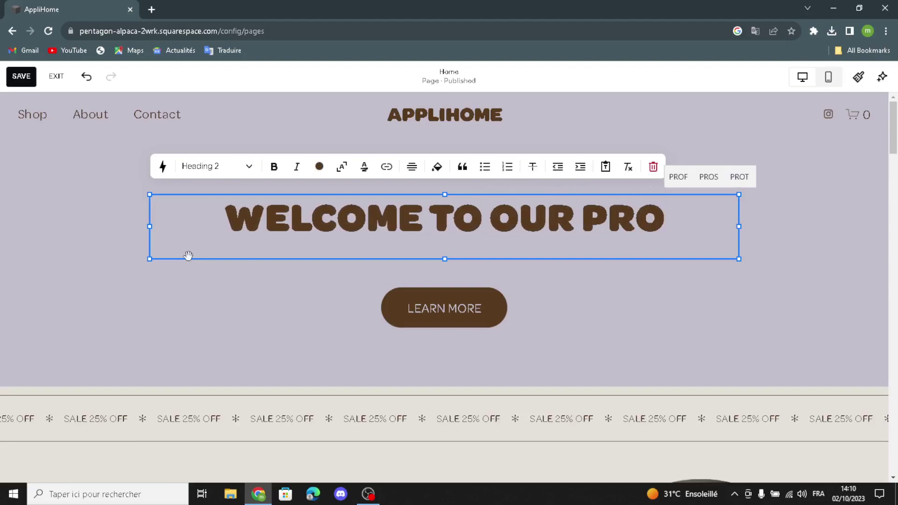
key("BackSpace")
key("BackSpace")
type("ERS")
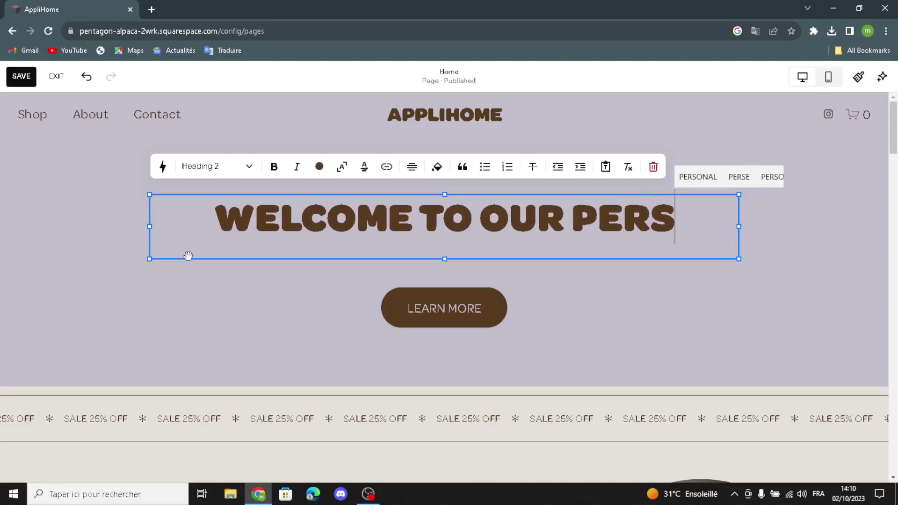
type("ONAL SITE FOR H")
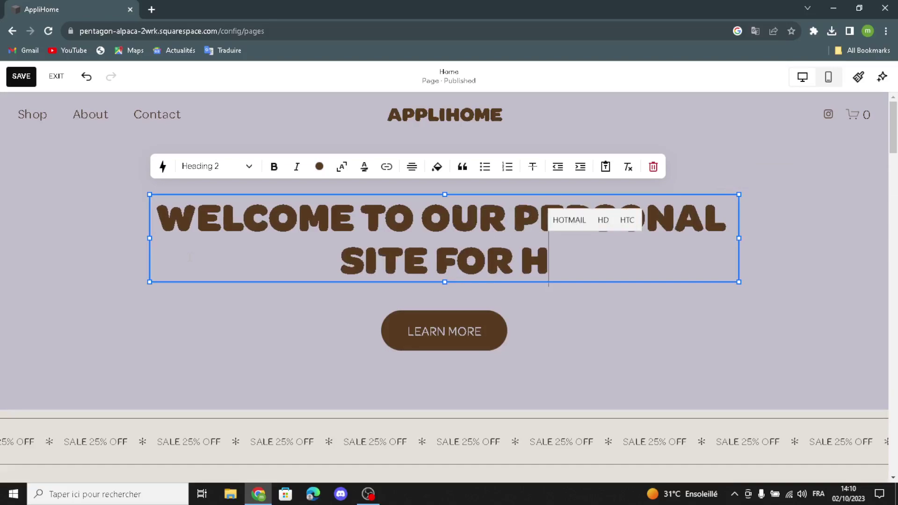
type("OME APP")
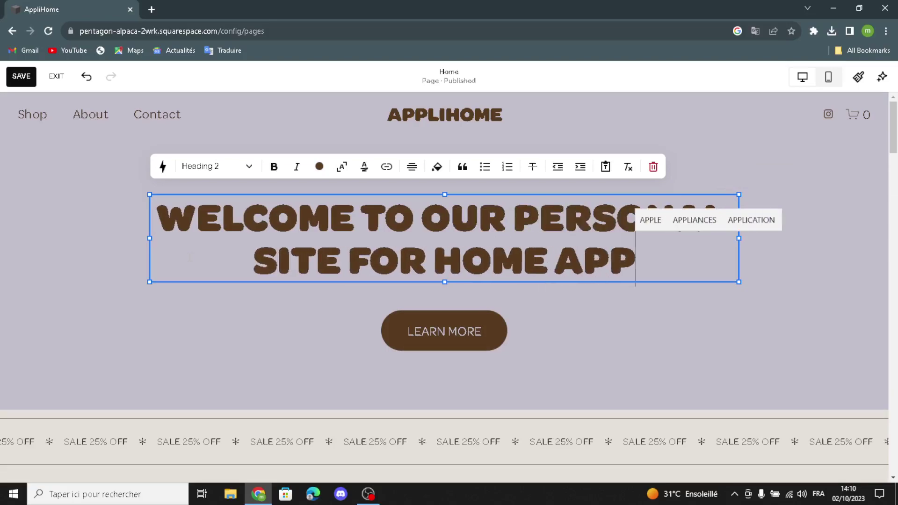
type("LIANCE")
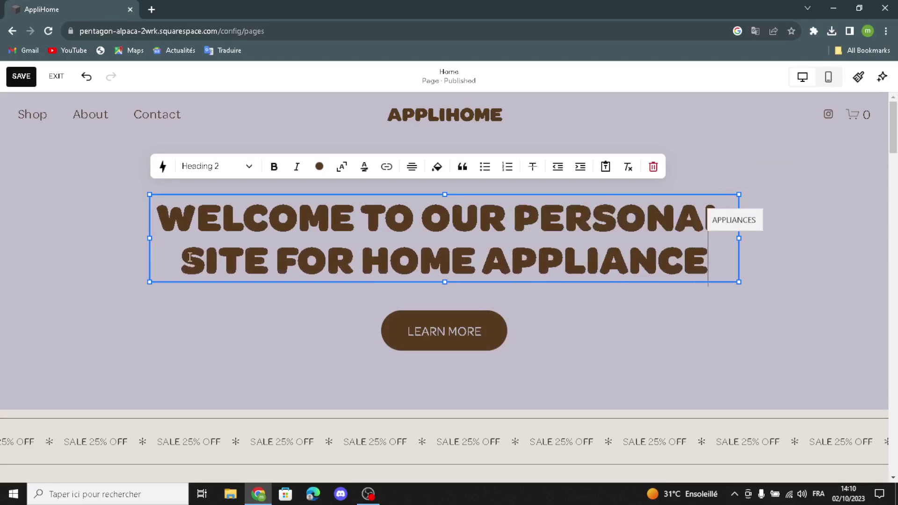
type("SS")
key("BackSpace")
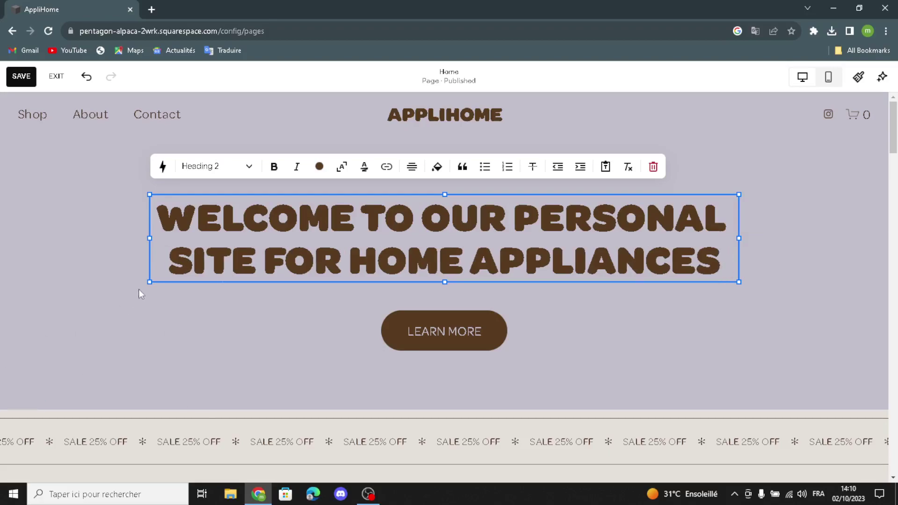
left_click_drag(143, 284, 117, 293)
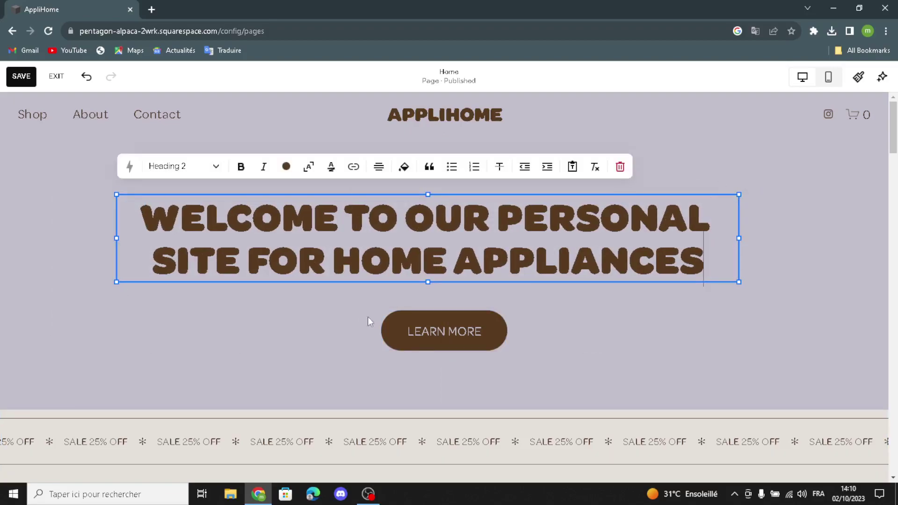
Change the text of the button below the welcome heading to "shop now"
left_click(411, 335)
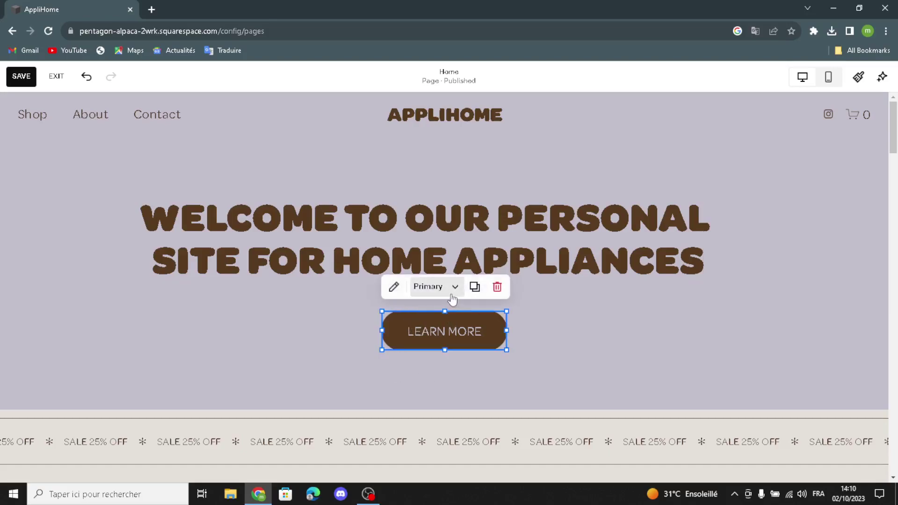
left_click(394, 287)
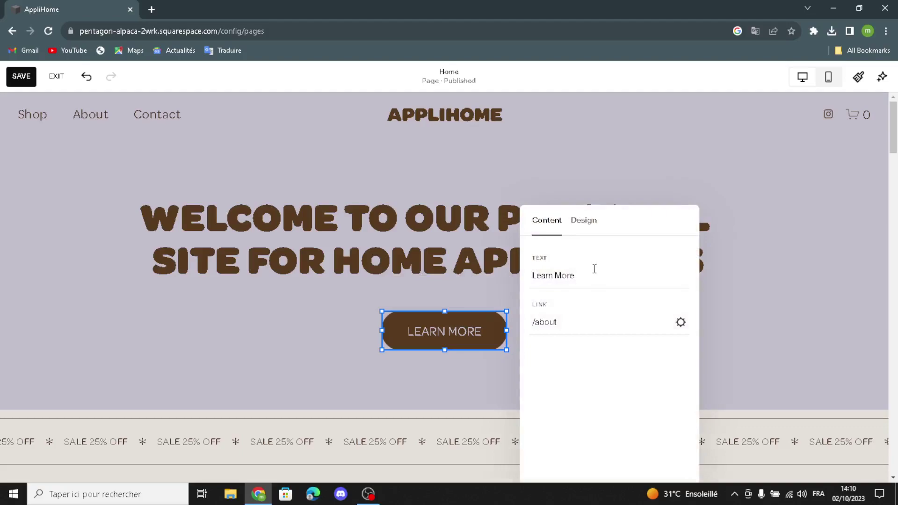
left_click_drag(595, 269, 524, 287)
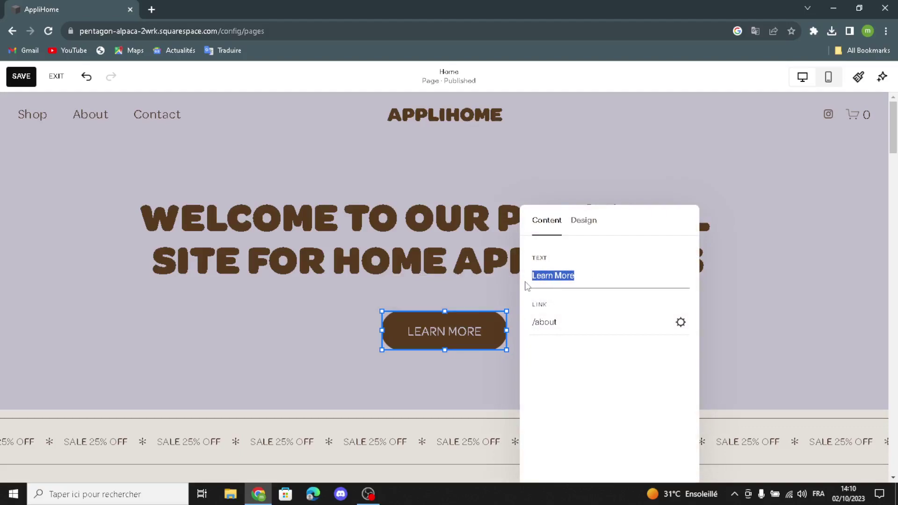
type("get ")
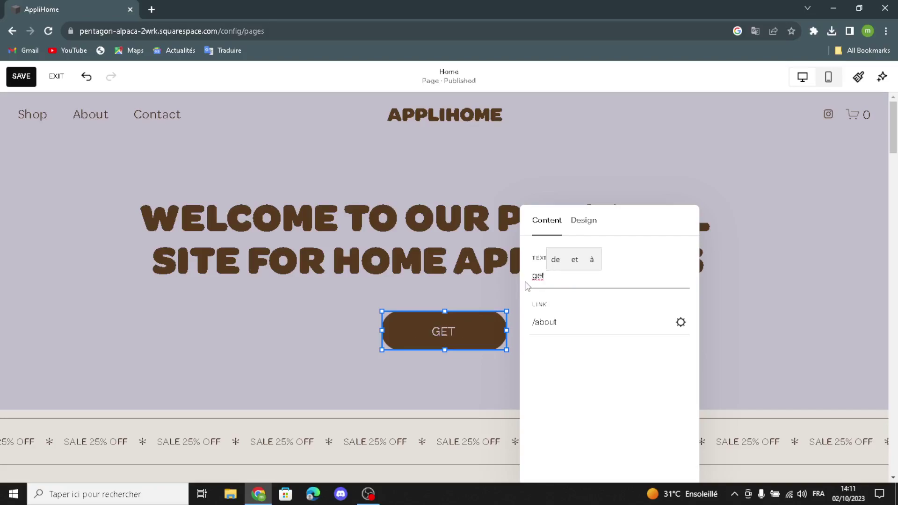
type("st")
key("BackSpace")
key("BackSpace")
key("BackSpace")
key("BackSpace")
key("BackSpace")
key("BackSpace")
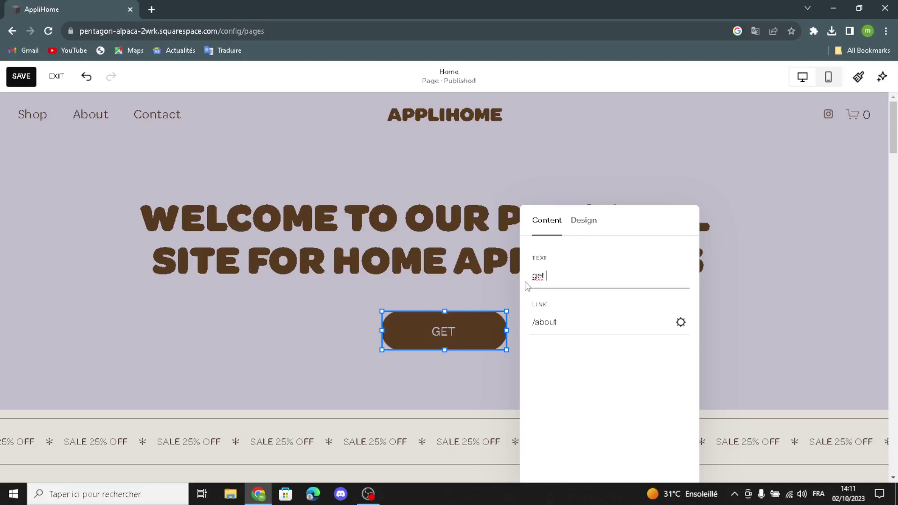
type("shop now")
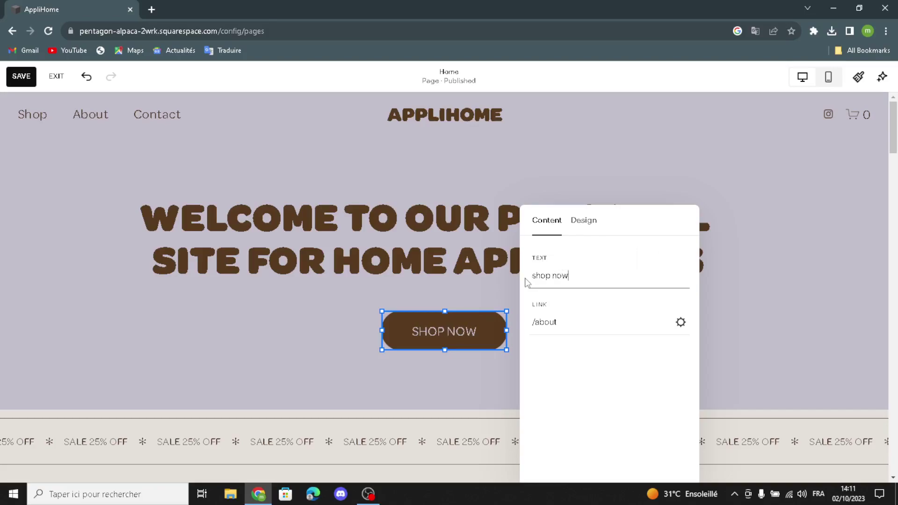
left_click(128, 366)
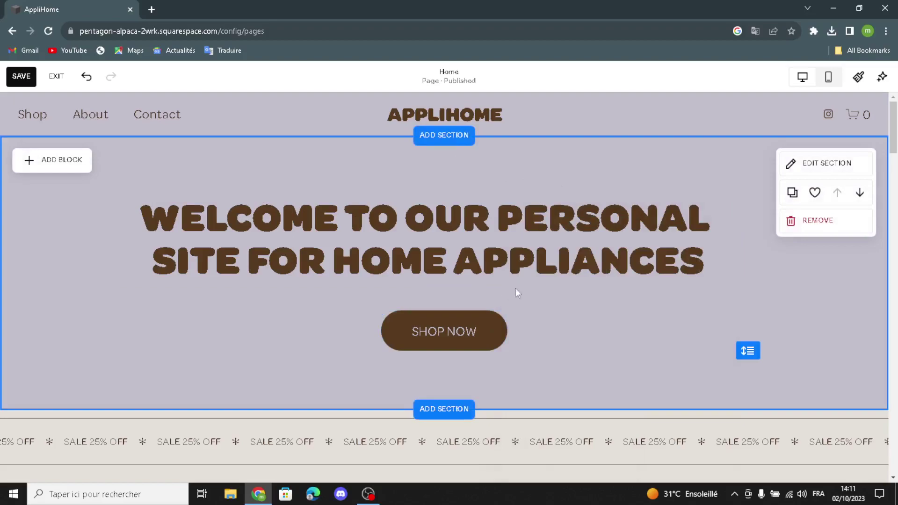
Edit the welcome section's background and open the image library to choose a background image
left_click(816, 169)
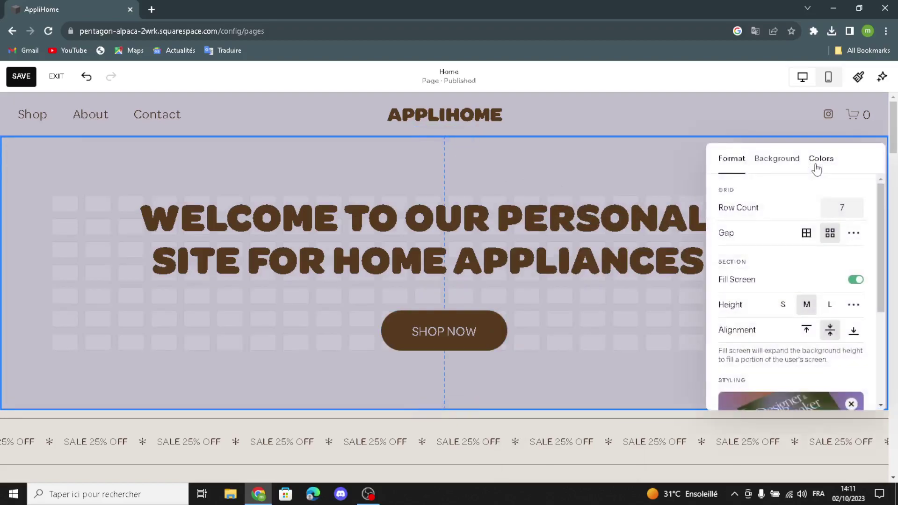
left_click(778, 163)
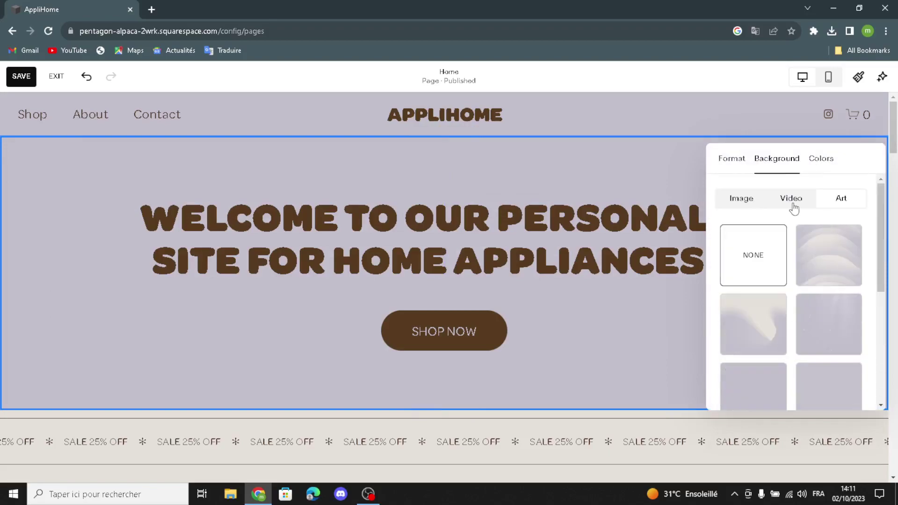
left_click(743, 202)
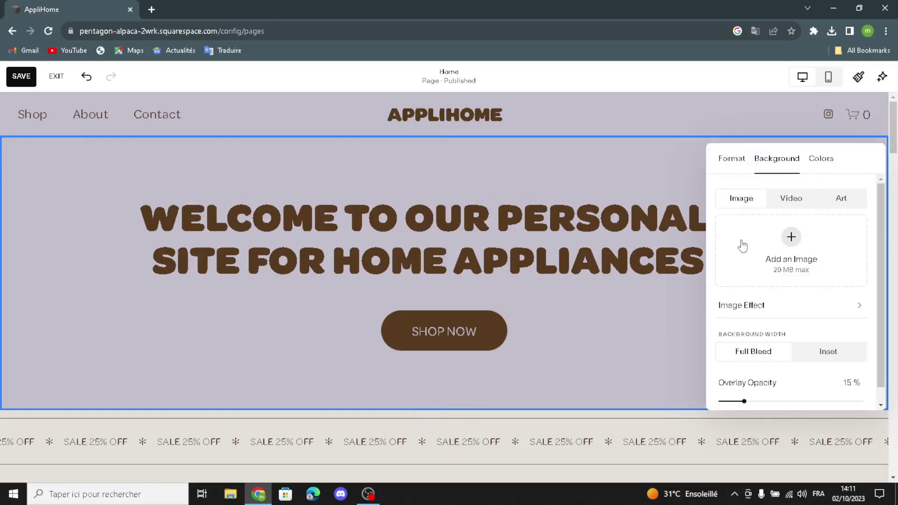
left_click(798, 239)
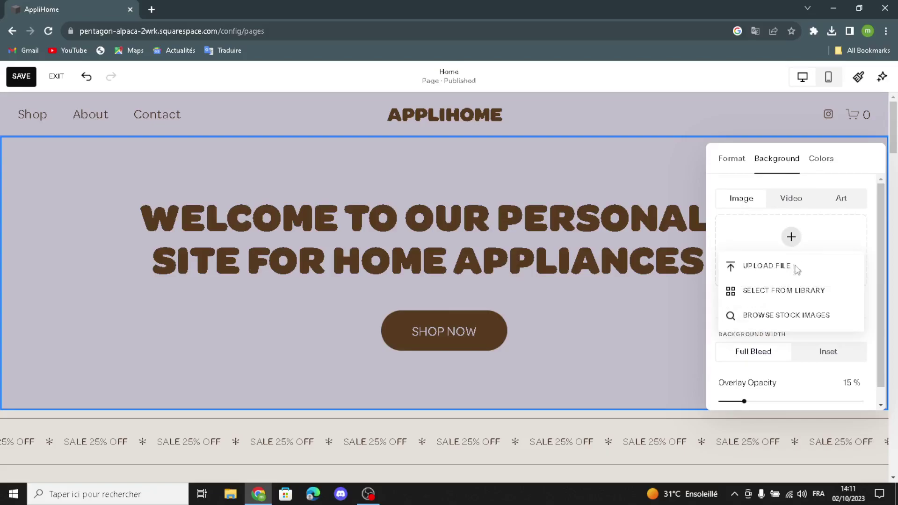
left_click(798, 291)
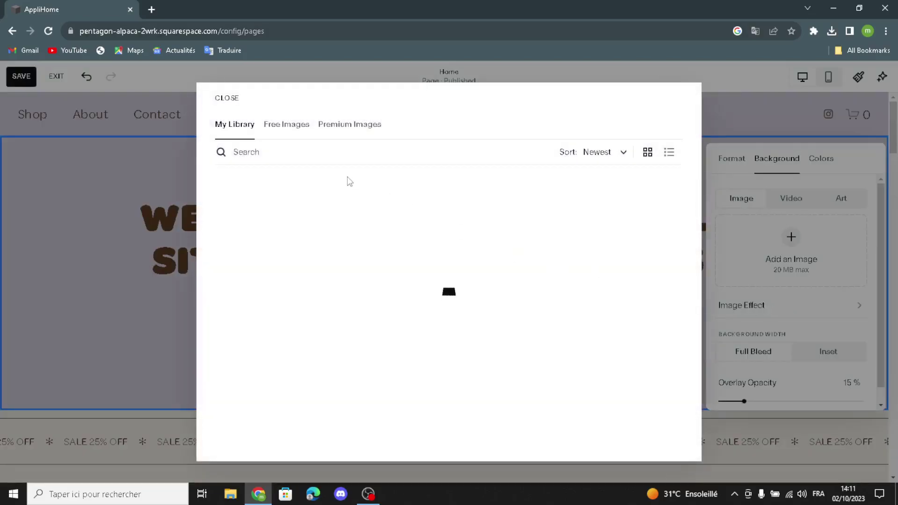
Search the free image collection for "home appliances"
left_click(293, 135)
left_click(265, 152)
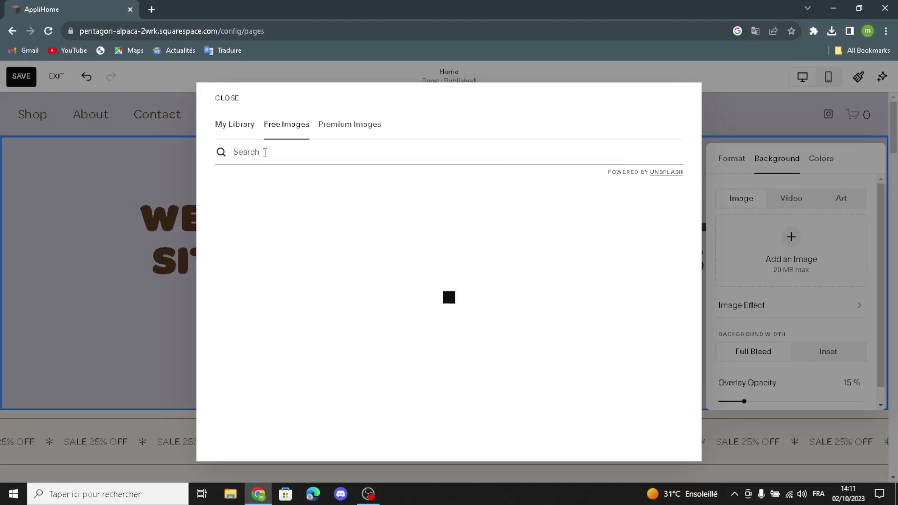
type("hom")
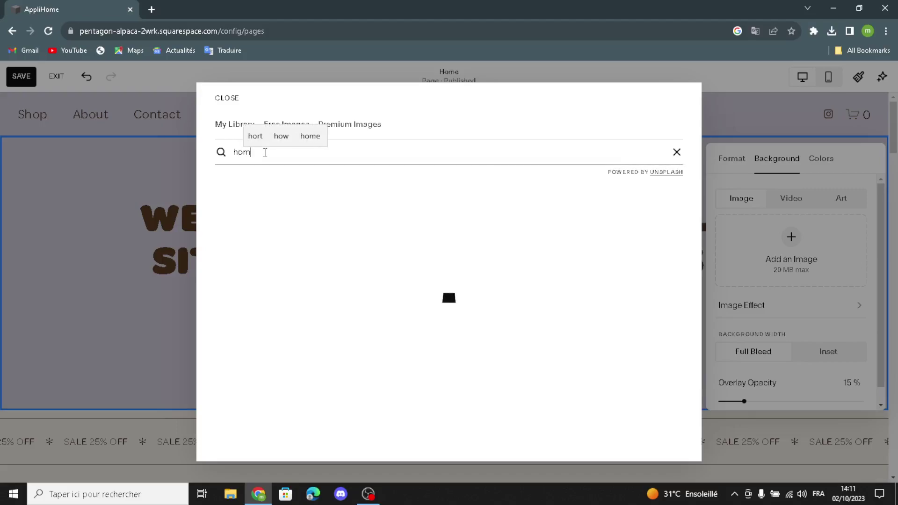
type("e applian")
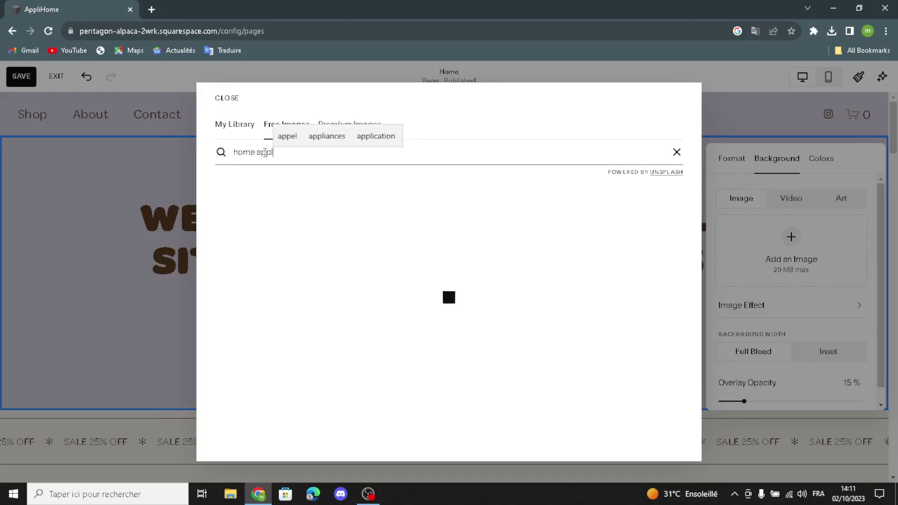
type("ces")
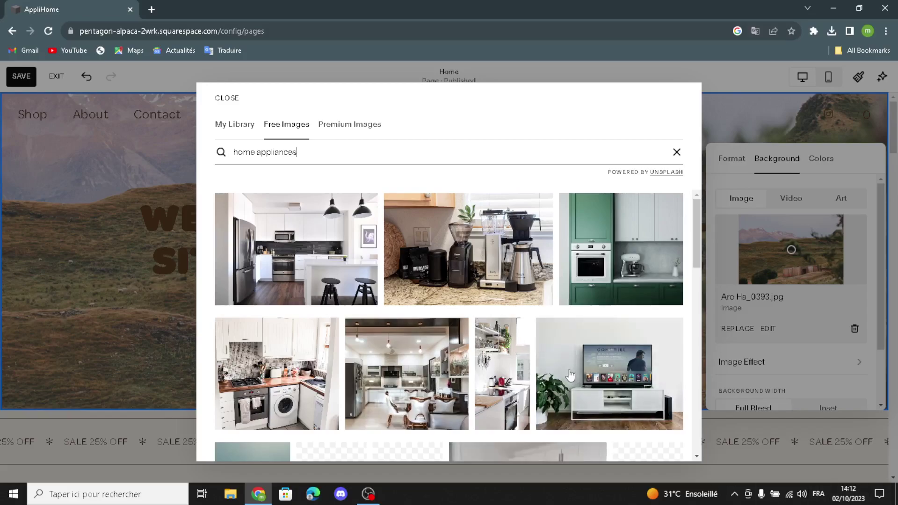
Browse the home appliance photos and set the one with coffee makers on a granite counter as the welcome section's background
scroll(571, 376, "down", 5)
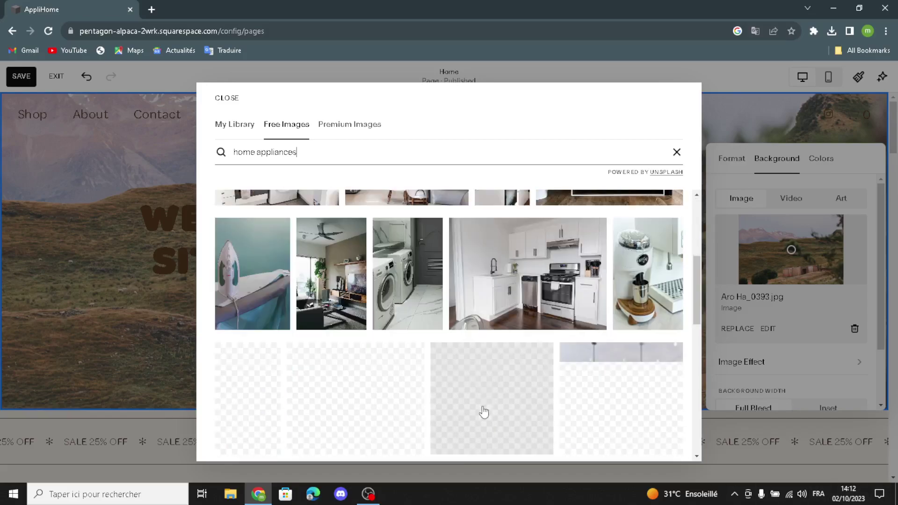
scroll(552, 379, "down", 3)
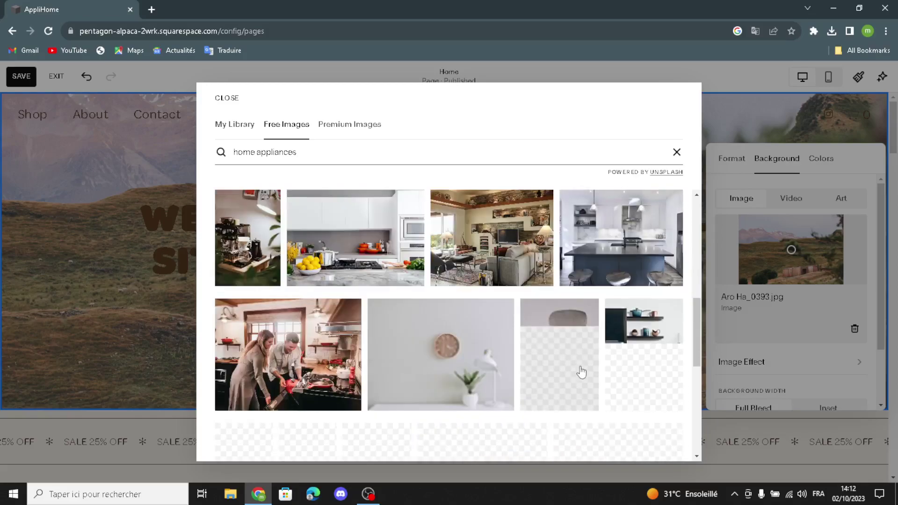
scroll(552, 393, "down", 2)
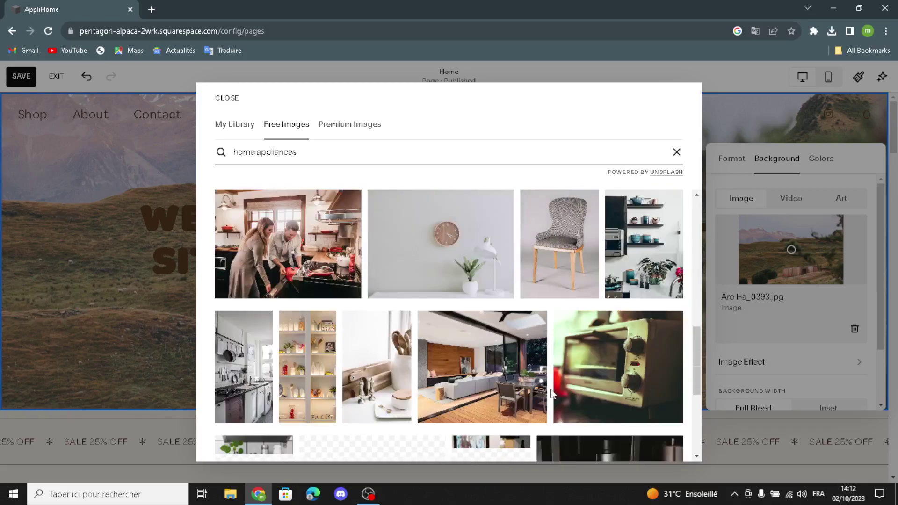
scroll(552, 392, "down", 2)
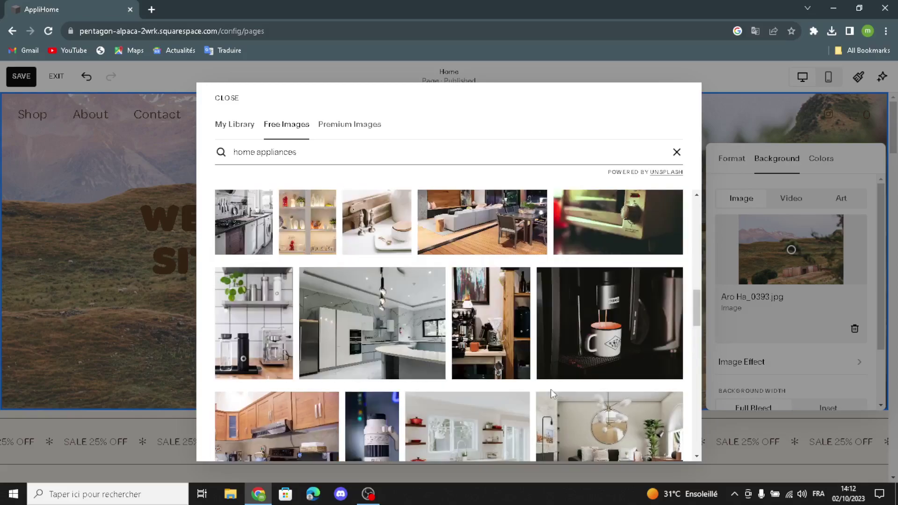
scroll(551, 392, "down", 3)
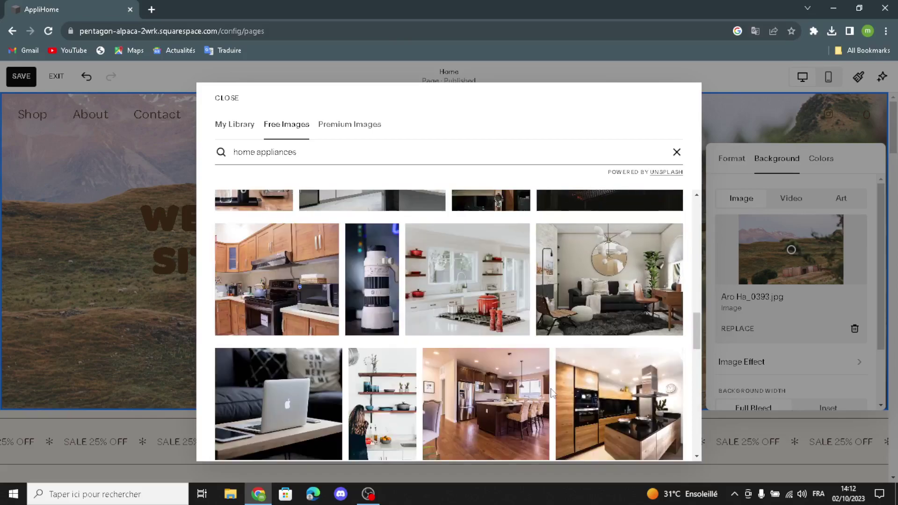
scroll(552, 393, "down", 2)
scroll(552, 393, "down", 3)
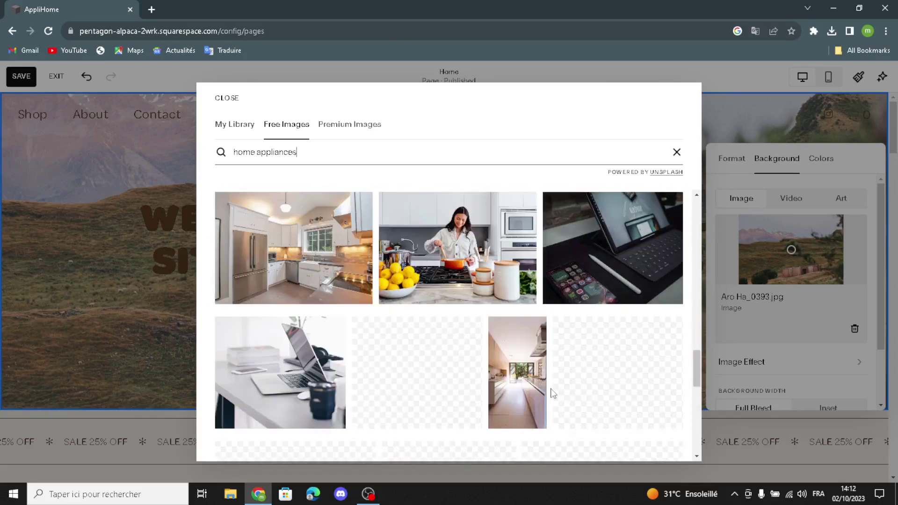
scroll(552, 392, "down", 3)
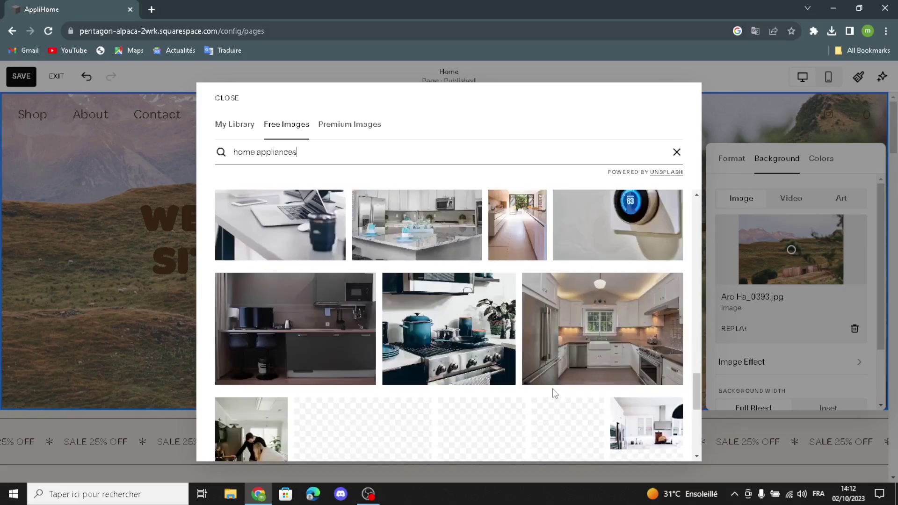
scroll(560, 393, "down", 3)
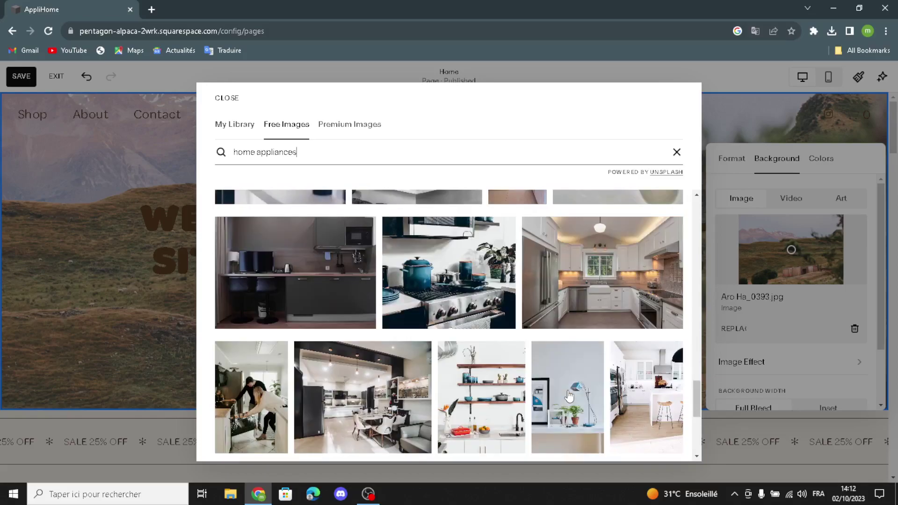
scroll(489, 331, "up", 7)
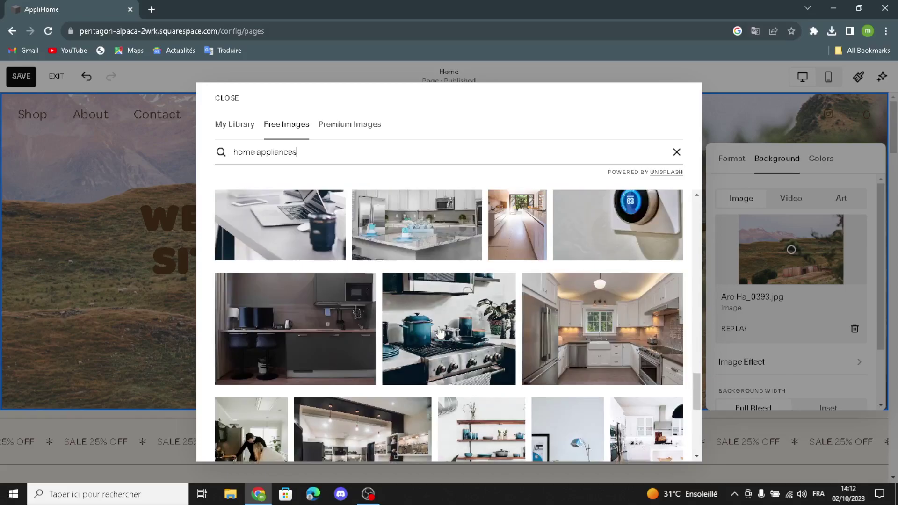
scroll(496, 323, "up", 8)
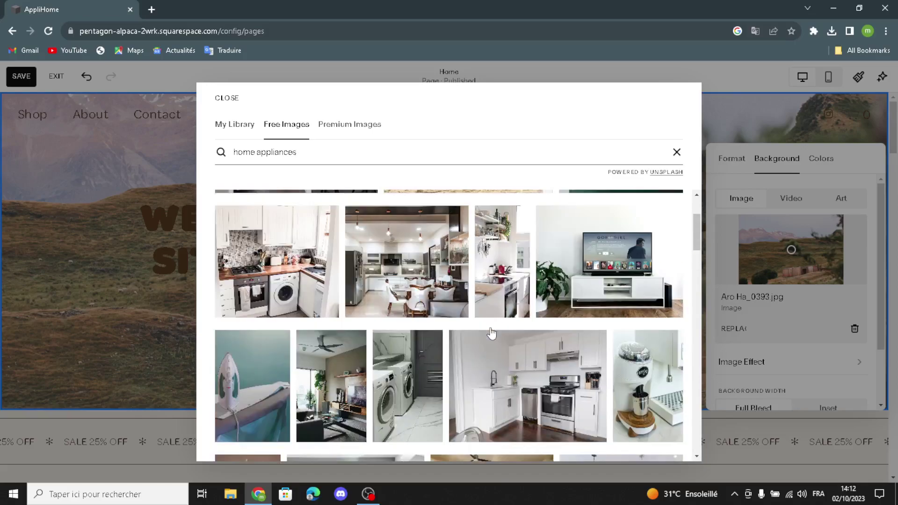
left_click(509, 278)
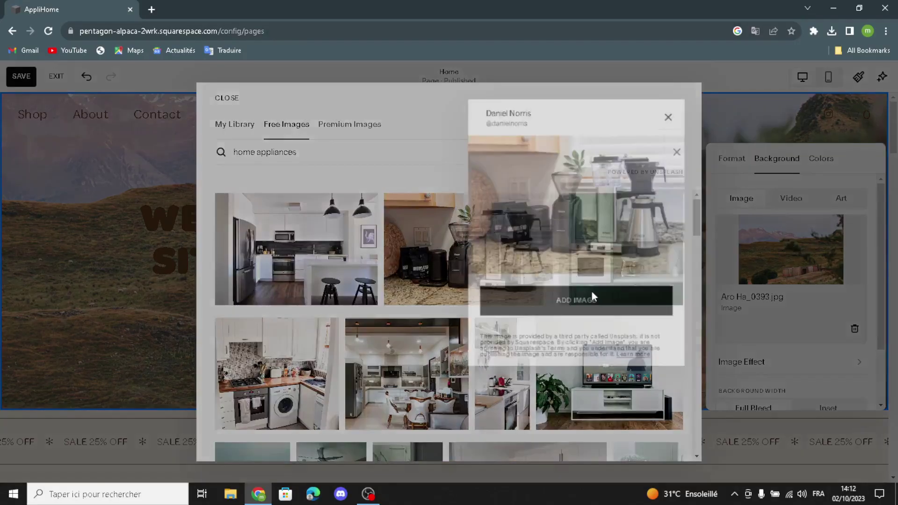
left_click(602, 309)
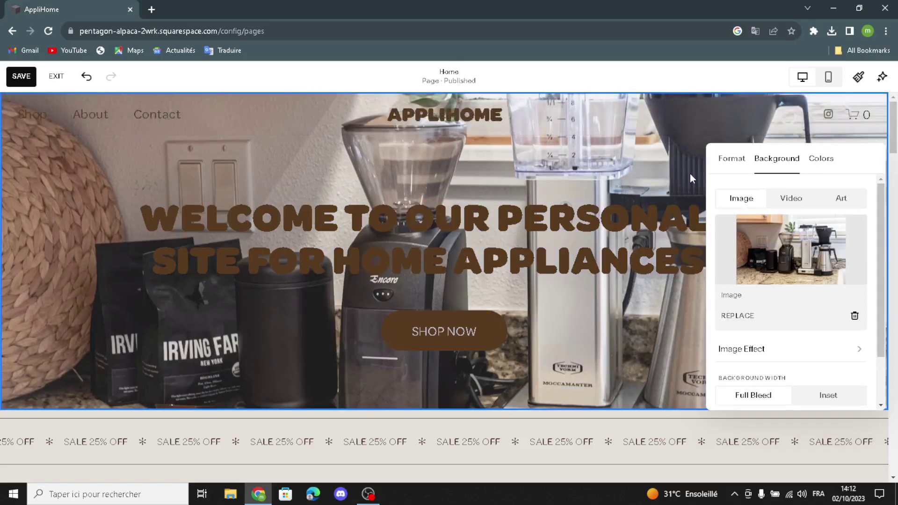
left_click(691, 174)
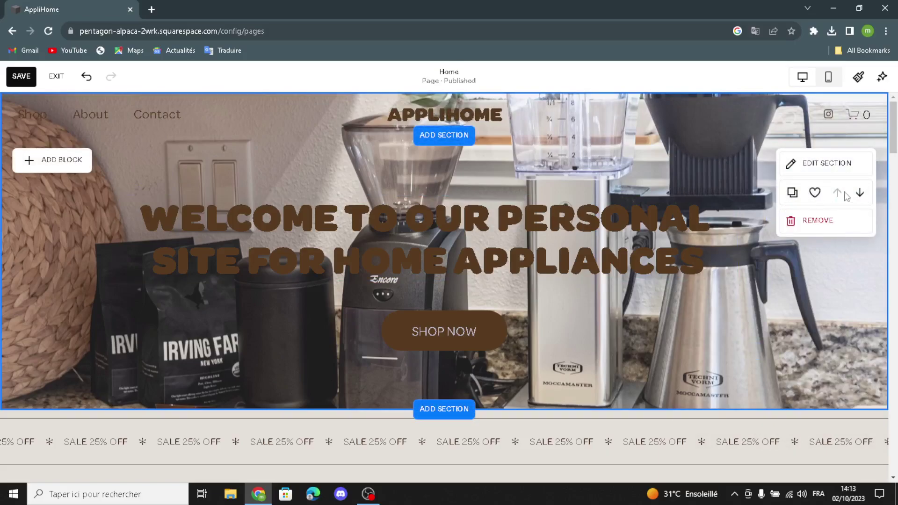
Review the section categories available for adding above the welcome section, and close the list without adding one
left_click(445, 136)
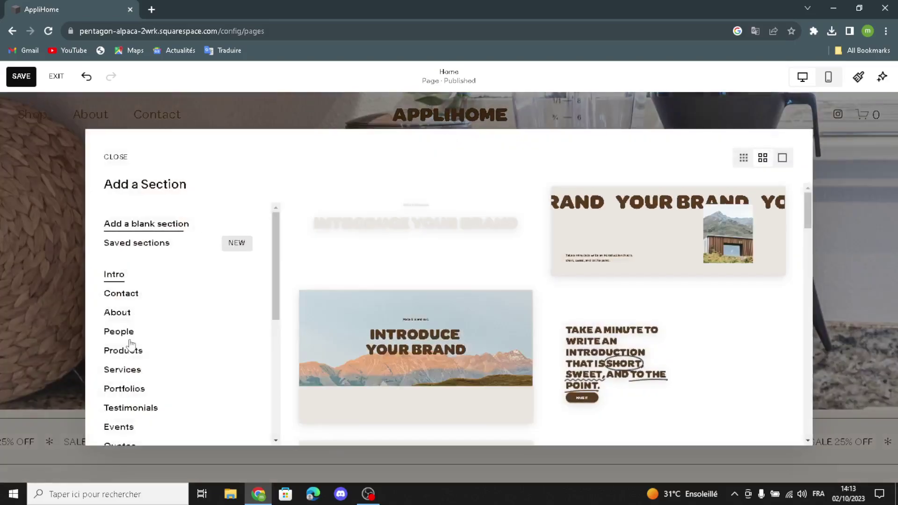
scroll(159, 349, "down", 5)
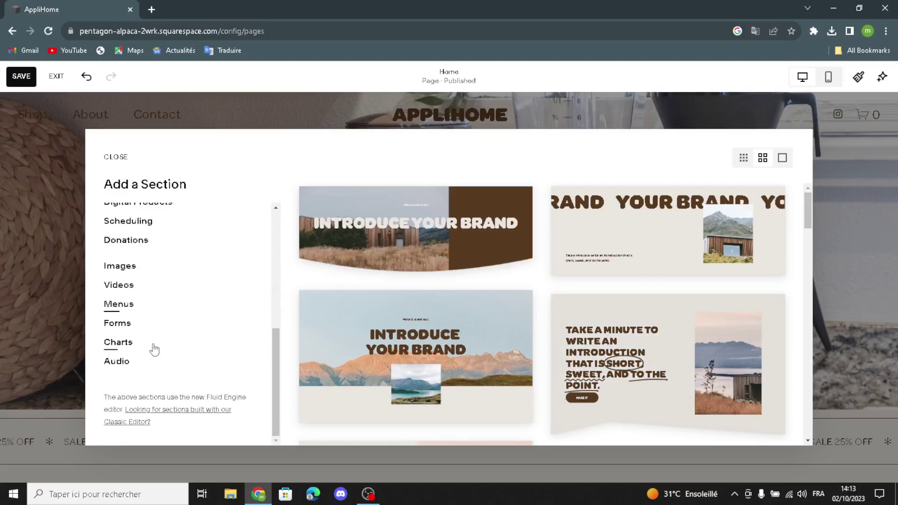
scroll(165, 322, "up", 5)
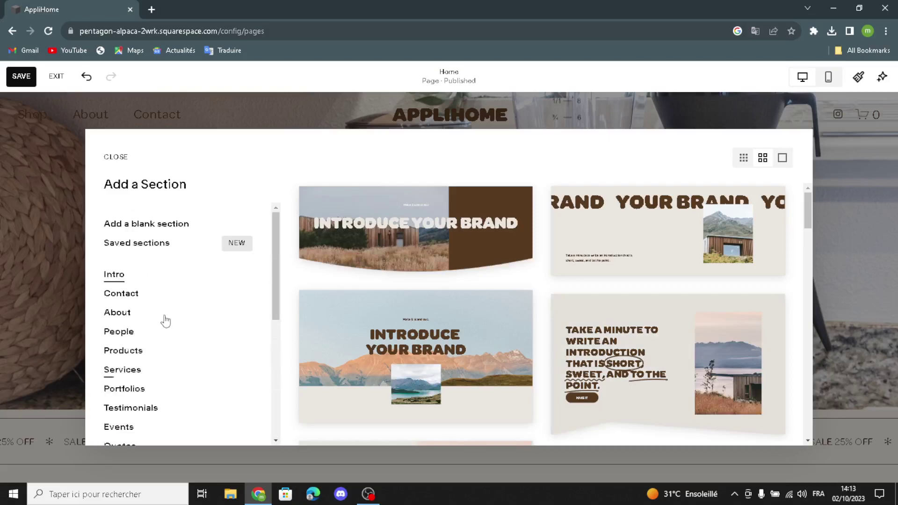
left_click(115, 157)
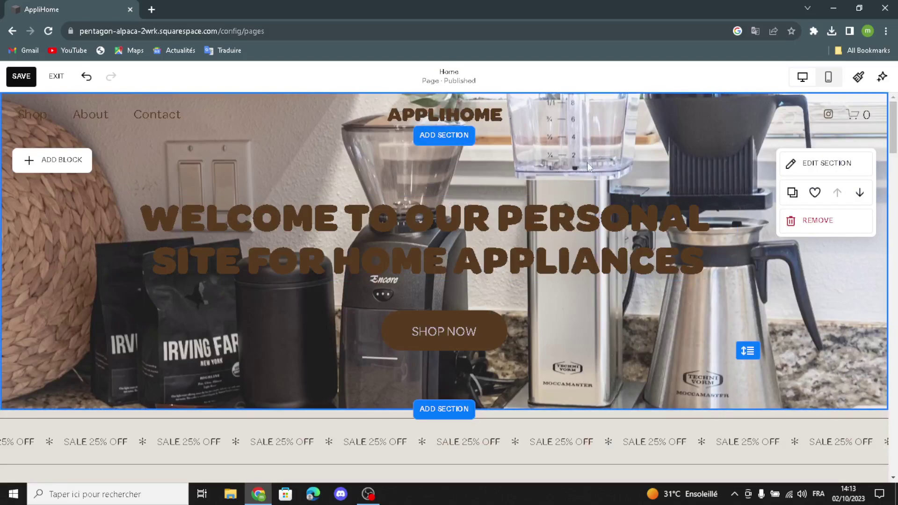
Preview the Home page in the mobile layout and return to the desktop layout
left_click(829, 77)
scroll(448, 280, "down", 5)
scroll(448, 280, "up", 5)
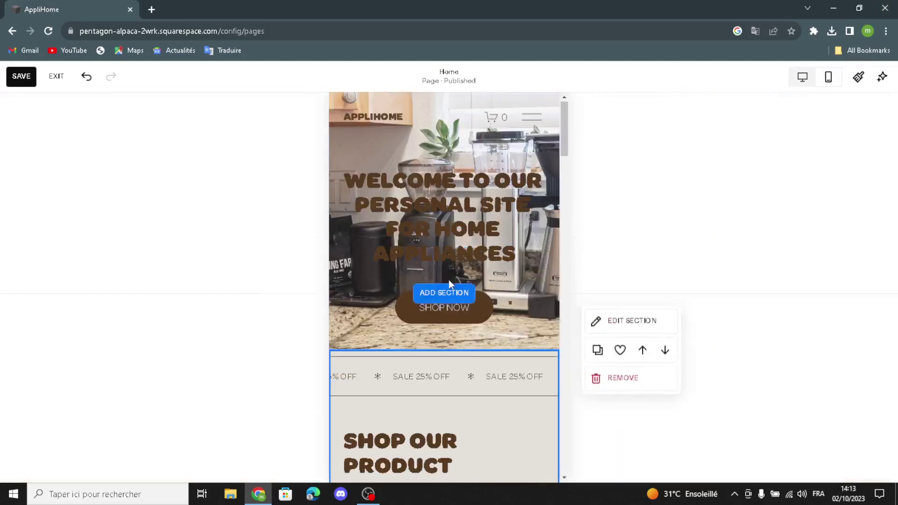
left_click(797, 87)
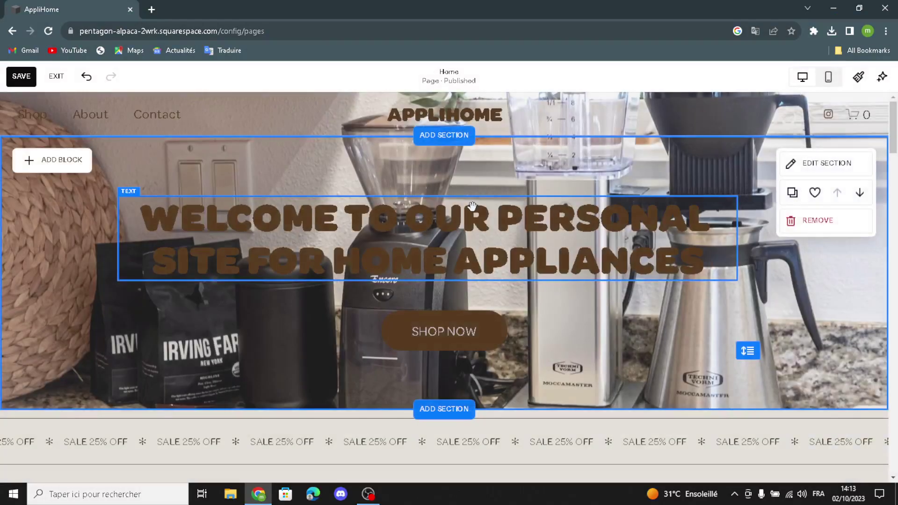
Move the welcome heading's text block slightly to the left within its section and deselect it
scroll(473, 206, "down", 3)
scroll(470, 210, "up", 3)
left_click_drag(385, 233, 327, 218)
left_click(464, 247)
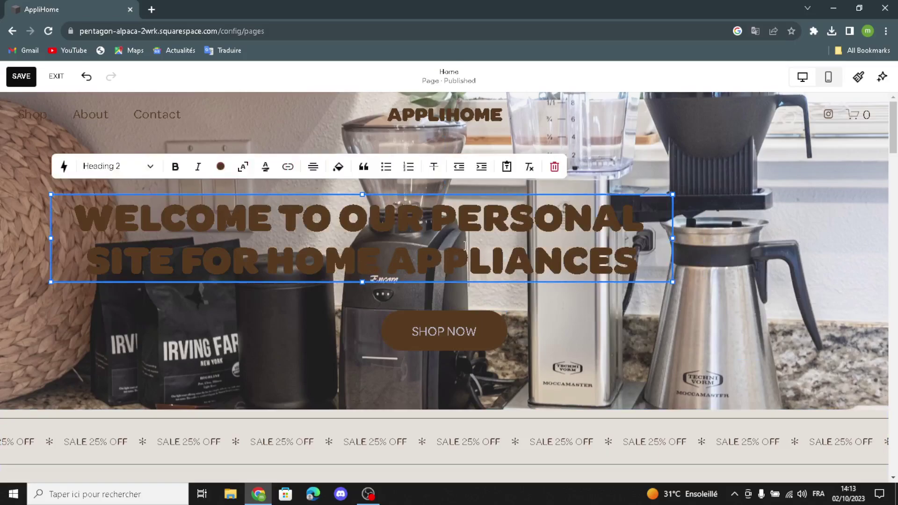
left_click(767, 184)
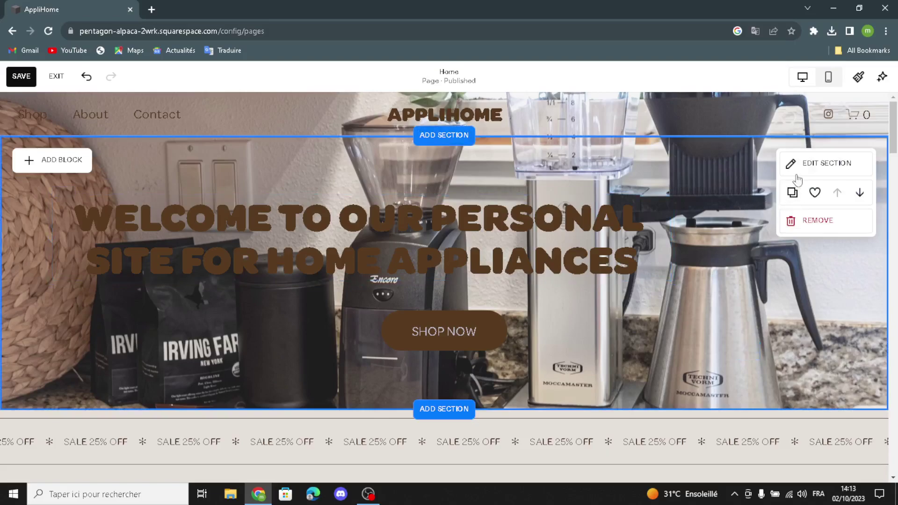
In the site-wide color styles, edit the Light 1 theme and set its Section Divider Stroke to a custom grey
left_click(859, 77)
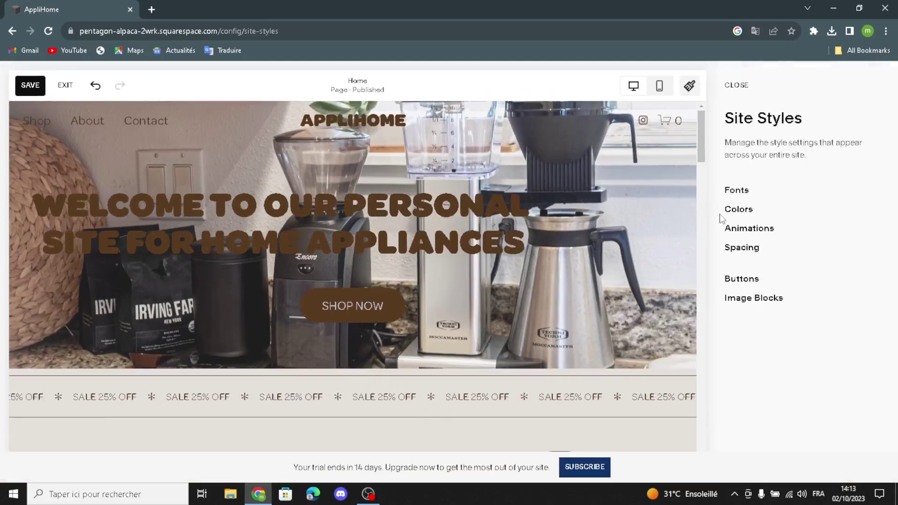
left_click(745, 211)
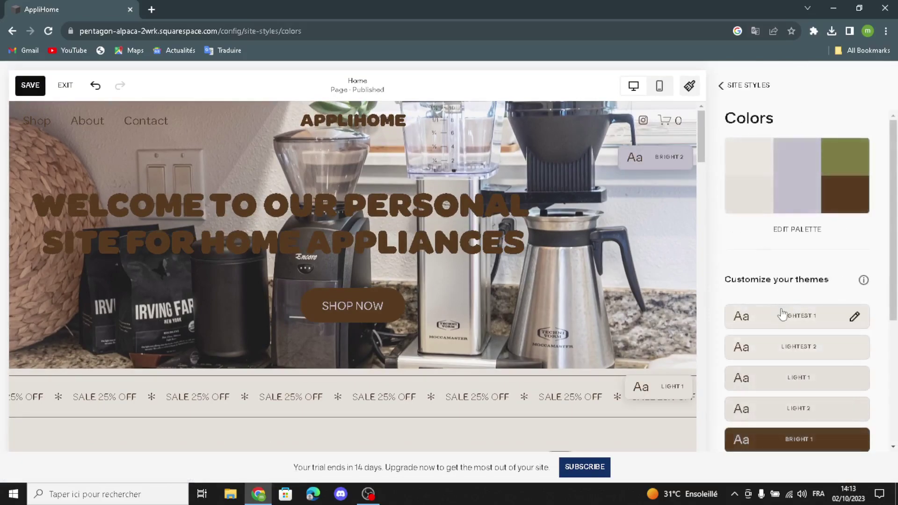
scroll(788, 265, "down", 5)
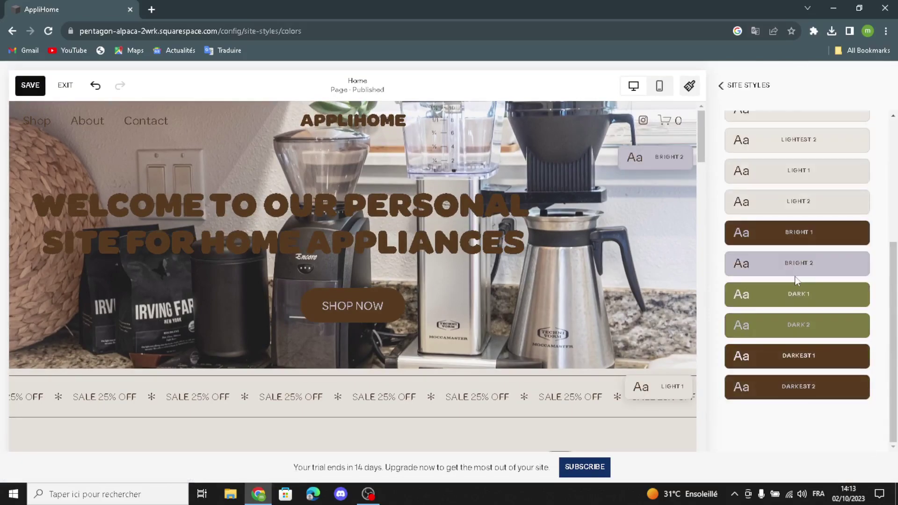
scroll(797, 266, "up", 1)
left_click(804, 232)
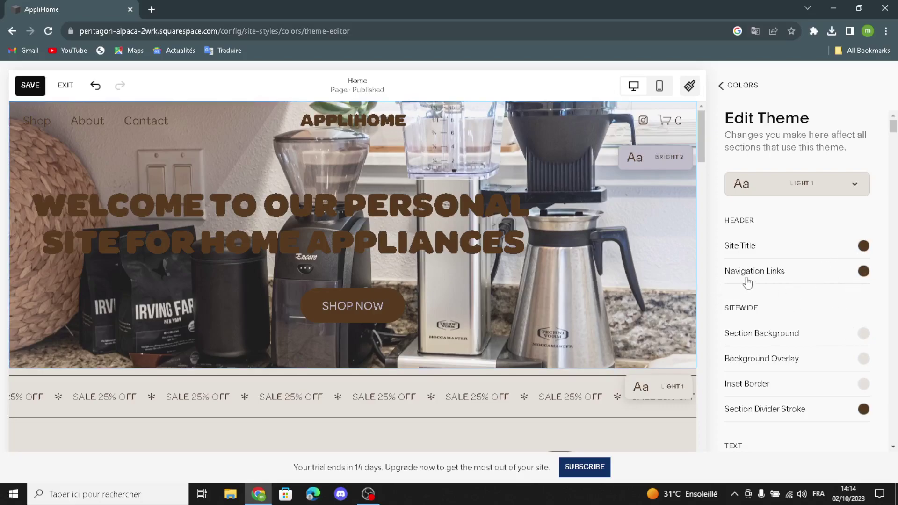
scroll(779, 337, "down", 1)
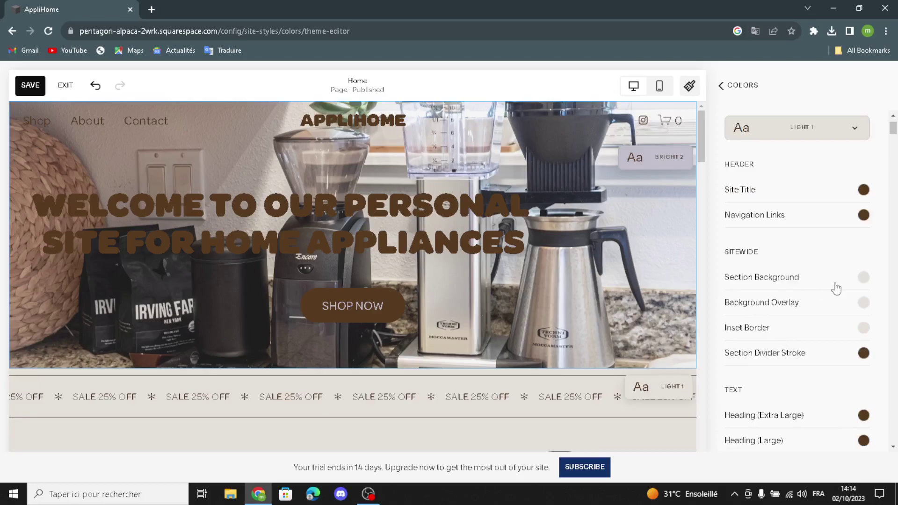
left_click(863, 354)
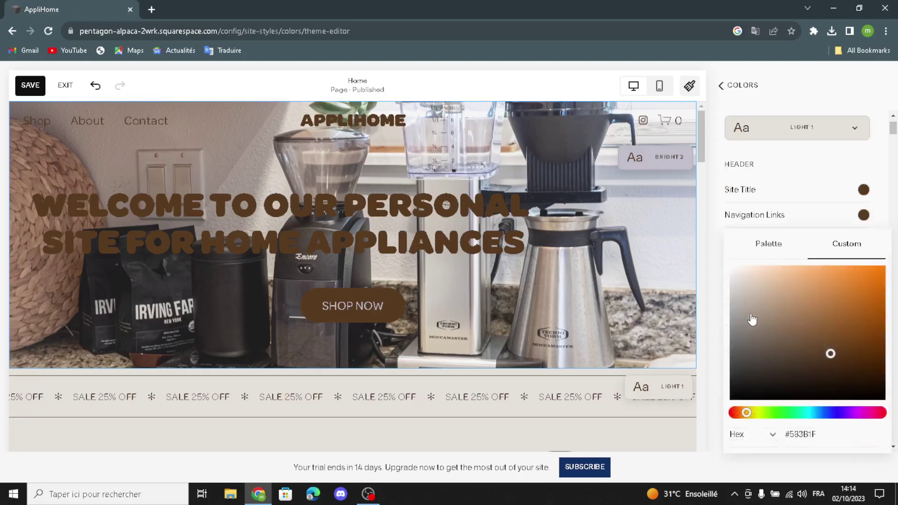
left_click(715, 299)
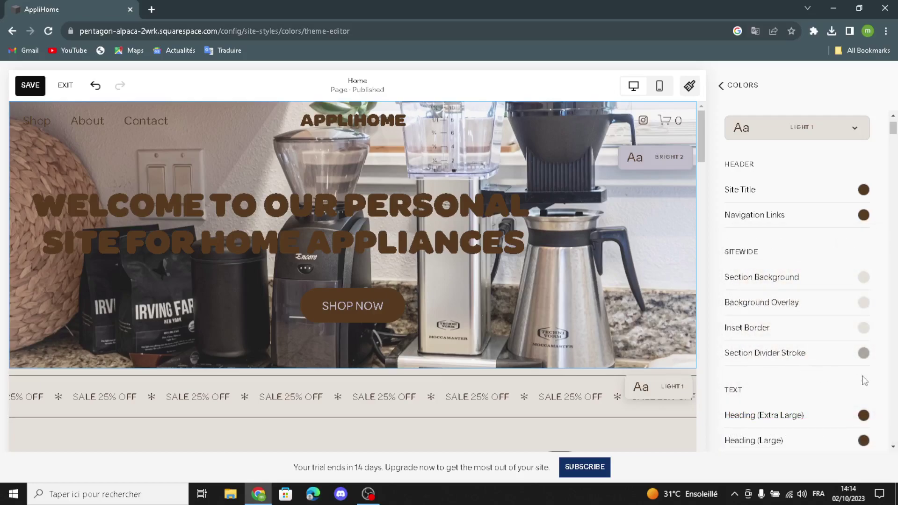
In the Light 1 theme, set the Heading (Extra Large) and Heading (Medium) text colors to the palette's second, light beige swatch
scroll(863, 381, "down", 3)
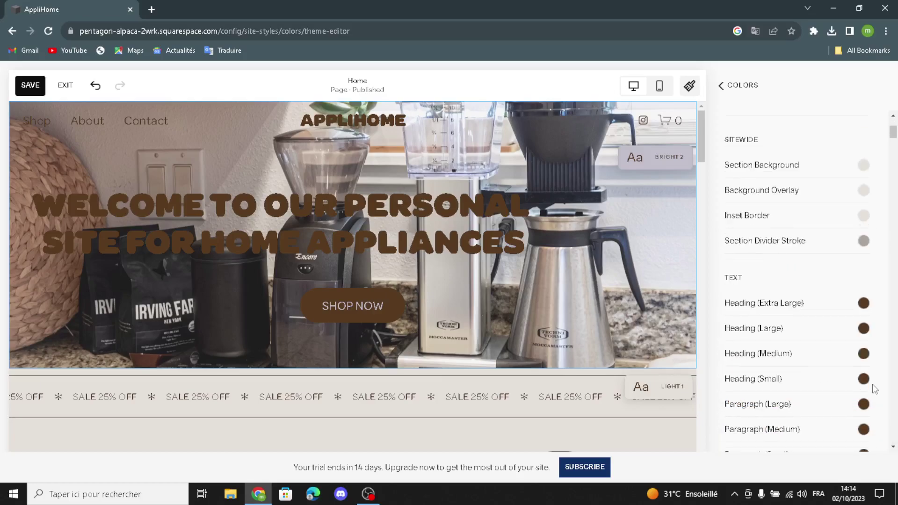
left_click(863, 248)
left_click(767, 230)
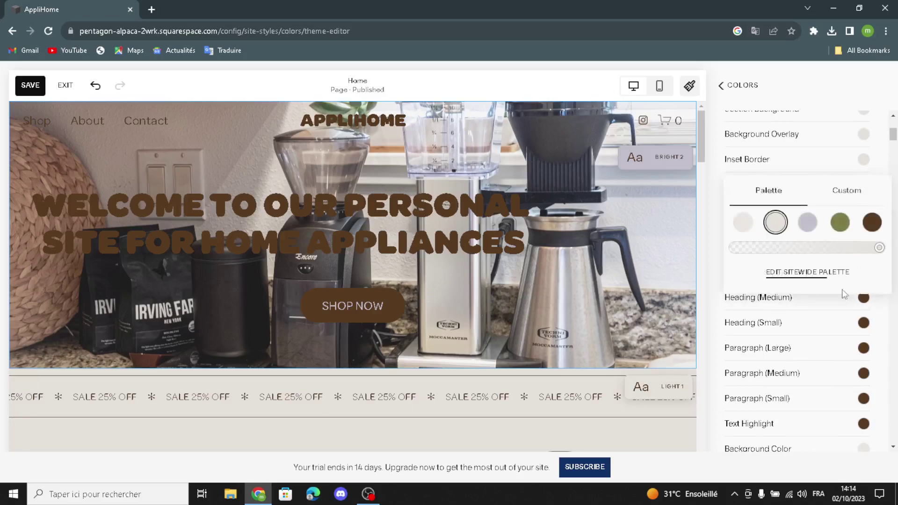
left_click(866, 303)
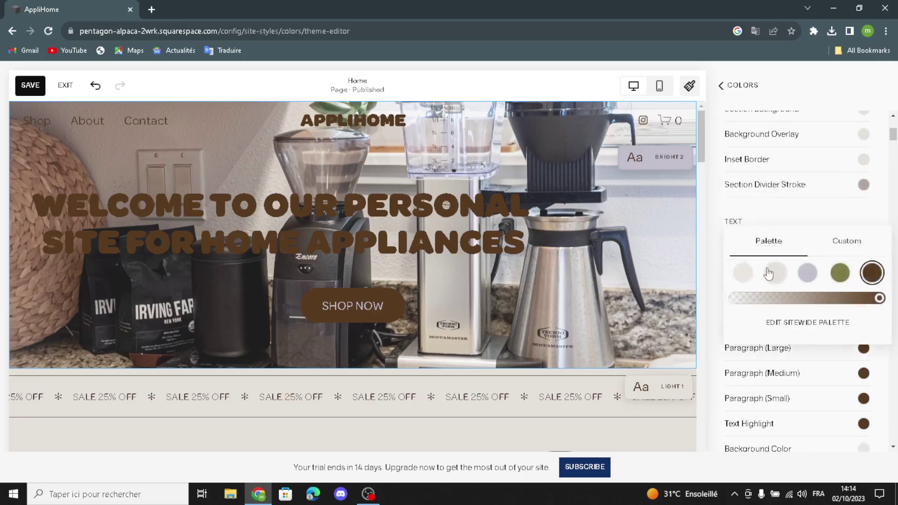
left_click(776, 273)
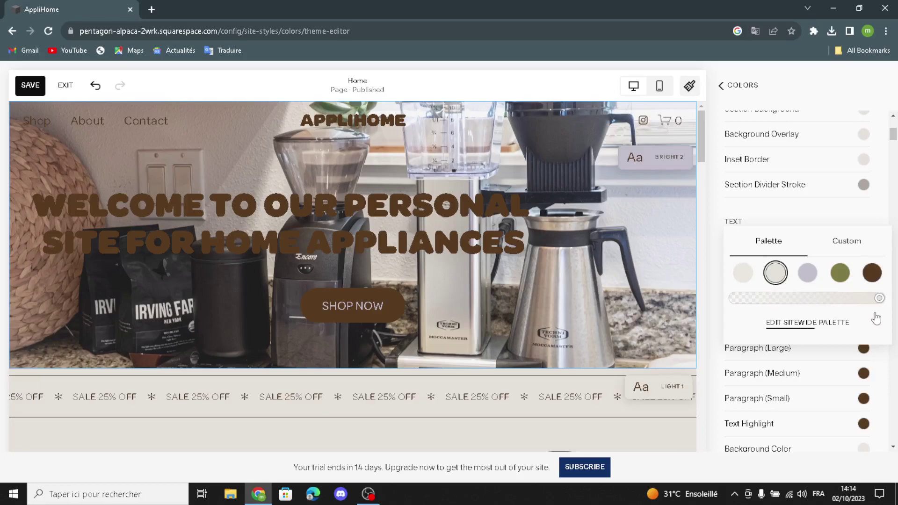
left_click(824, 367)
scroll(833, 231, "up", 1)
scroll(834, 230, "up", 3)
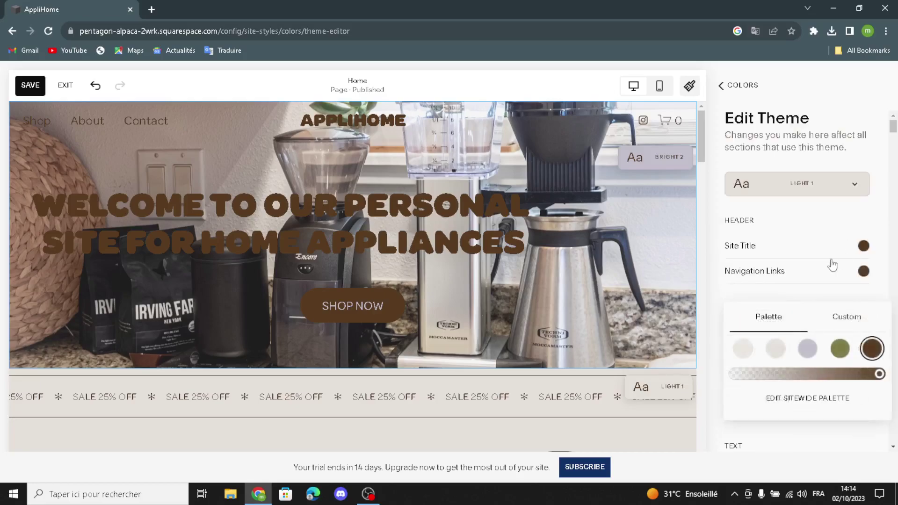
Set the header's Navigation Links and Site Title colors to the second, light beige palette swatch in the Light 1 theme
left_click(827, 189)
left_click(827, 190)
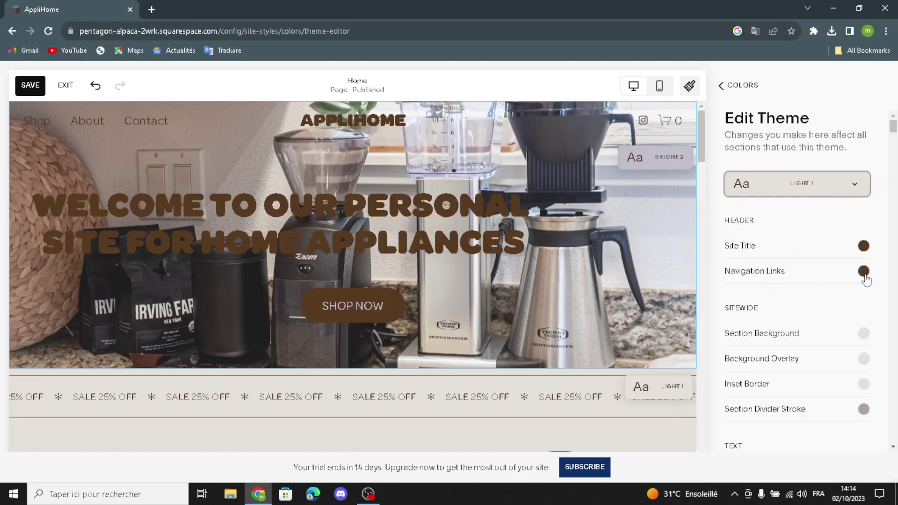
left_click(864, 271)
left_click(775, 247)
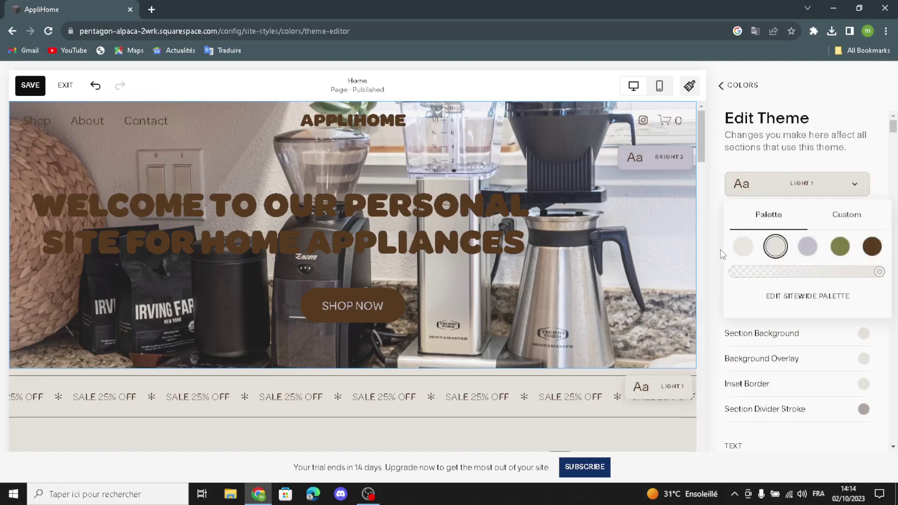
left_click(721, 253)
left_click(863, 251)
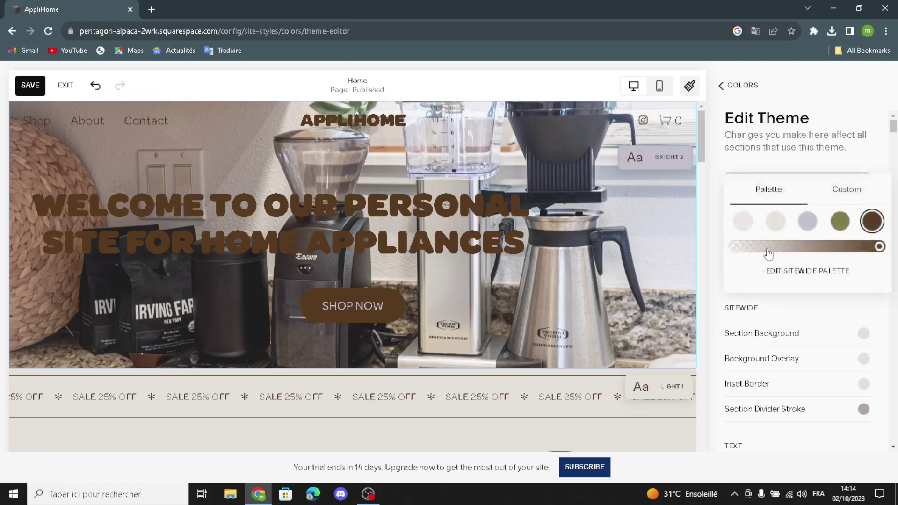
left_click(776, 222)
left_click(719, 235)
Look through the remaining Light 1 theme color settings, leave the theme editor and close Site Styles
scroll(791, 322, "down", 2)
scroll(814, 337, "down", 10)
scroll(802, 361, "down", 3)
scroll(786, 373, "up", 12)
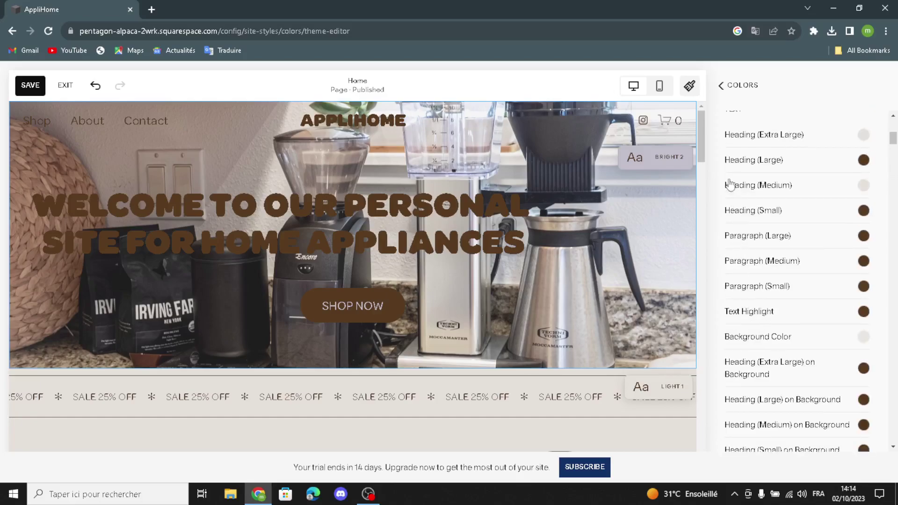
left_click(720, 86)
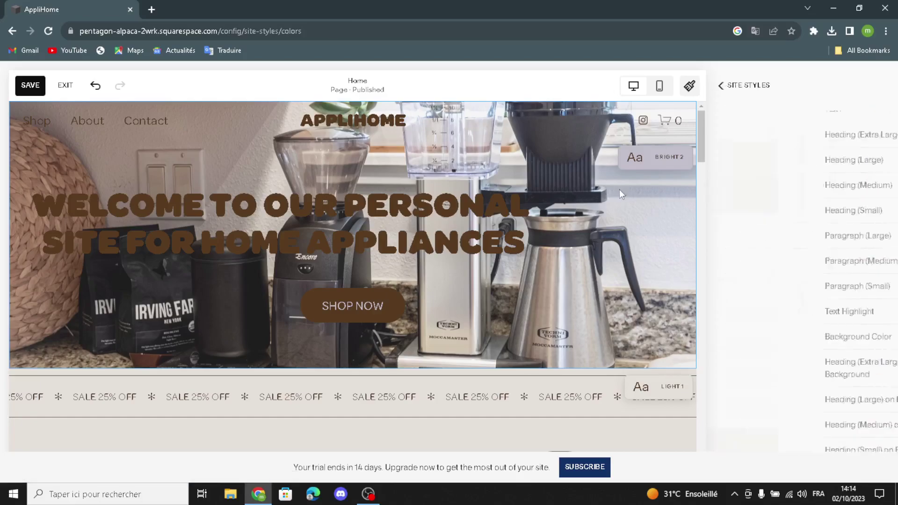
left_click(721, 92)
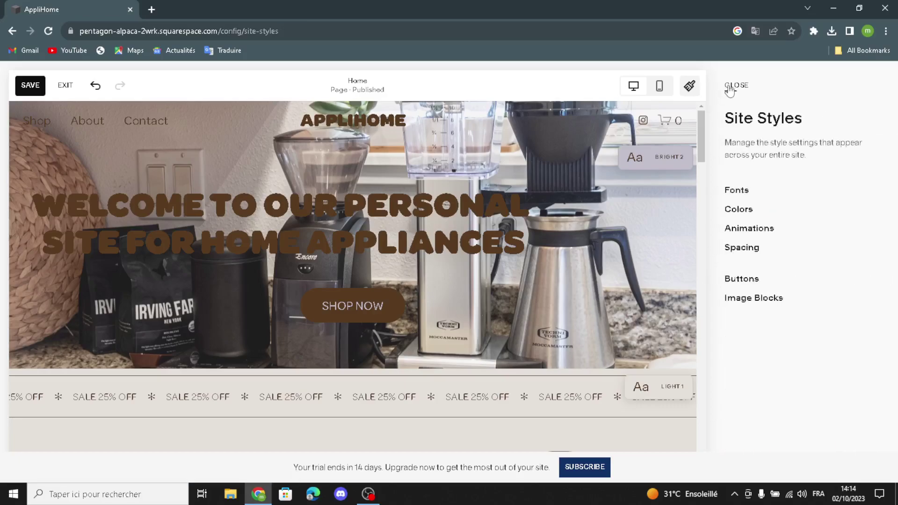
left_click(730, 89)
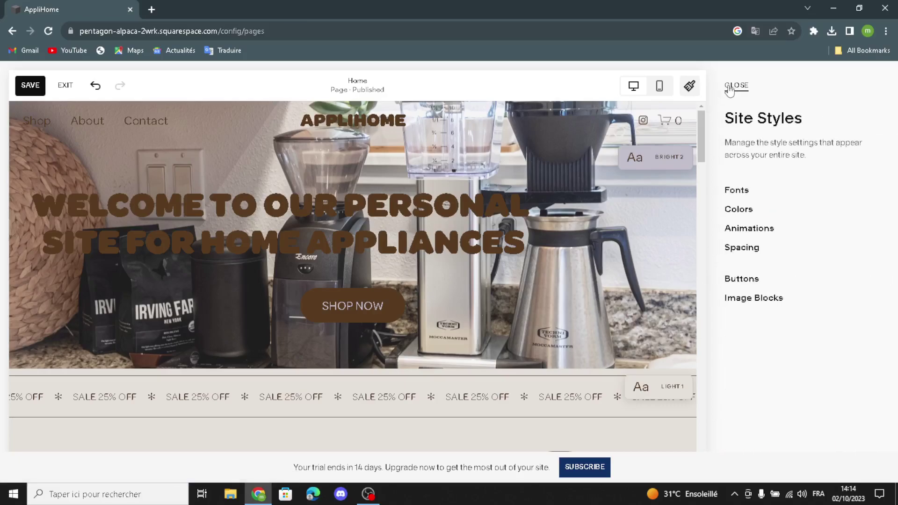